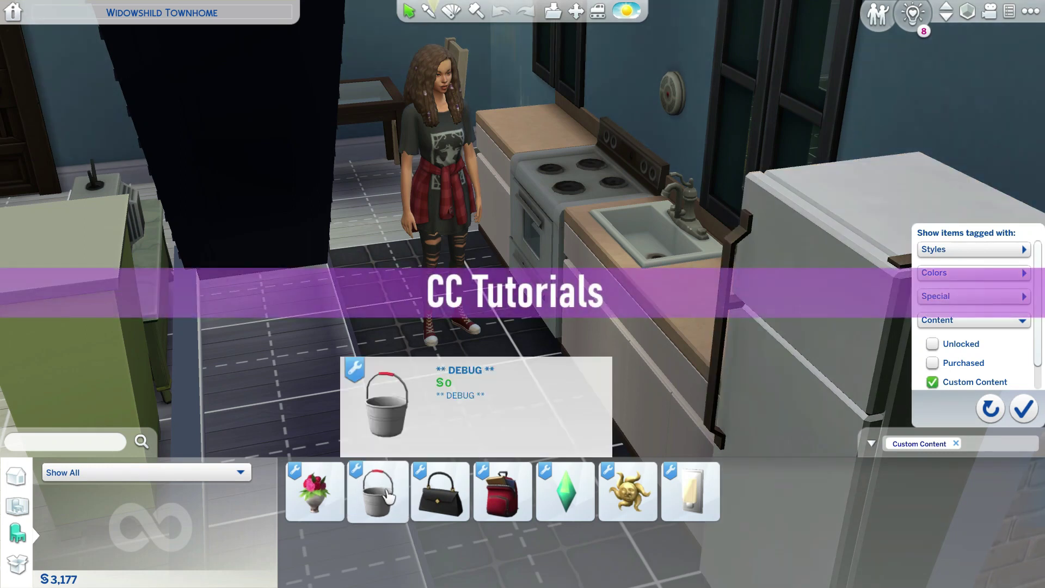
Select the debug bush from the Custom Content catalog and rotate its footprint.
{"action": "left_click", "coordinate": [385, 490]}
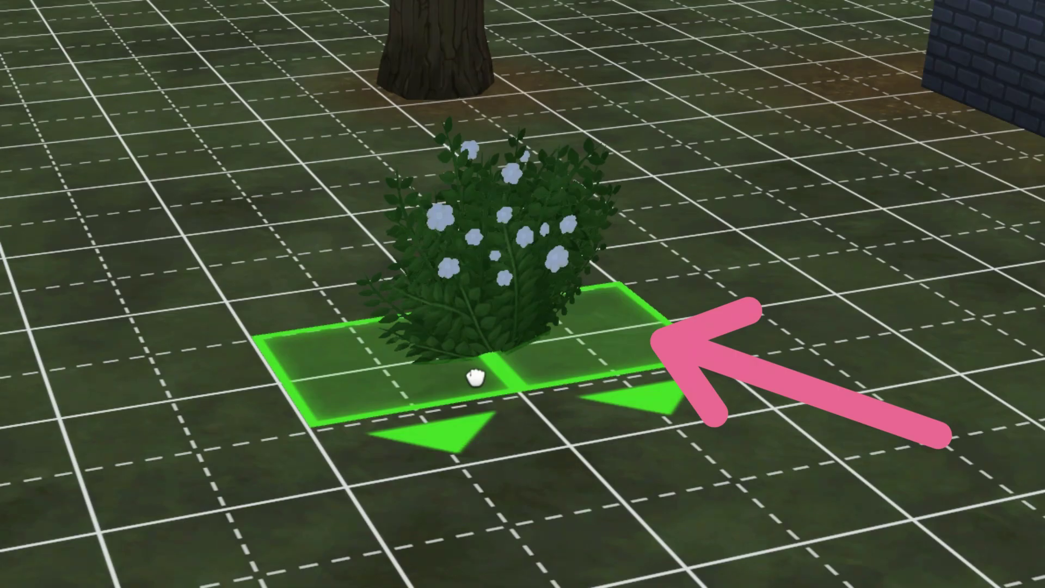
{"action": "key", "text": "period"}
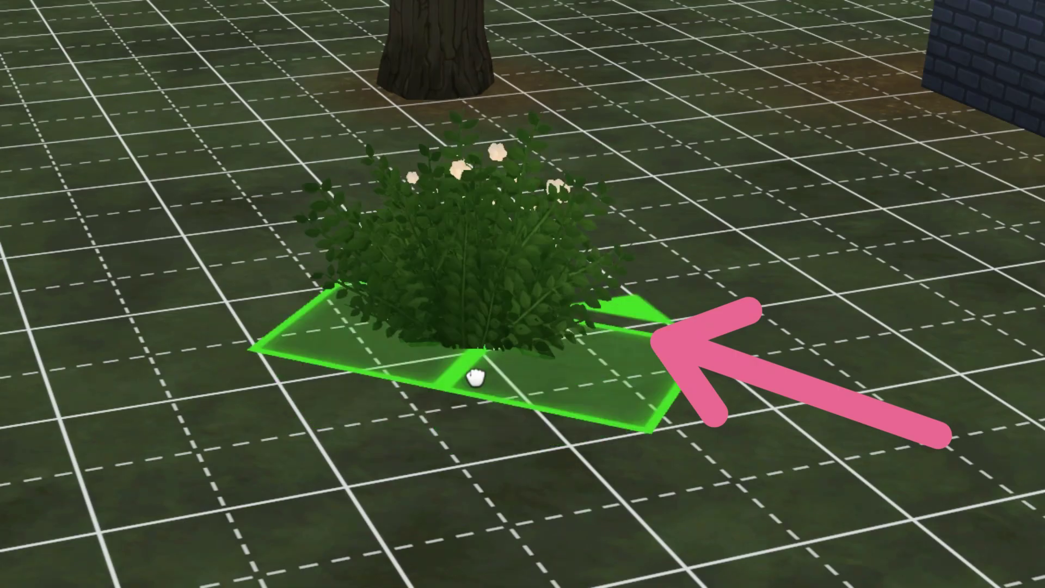
{"action": "key", "text": "period"}
{"action": "key", "text": "comma"}
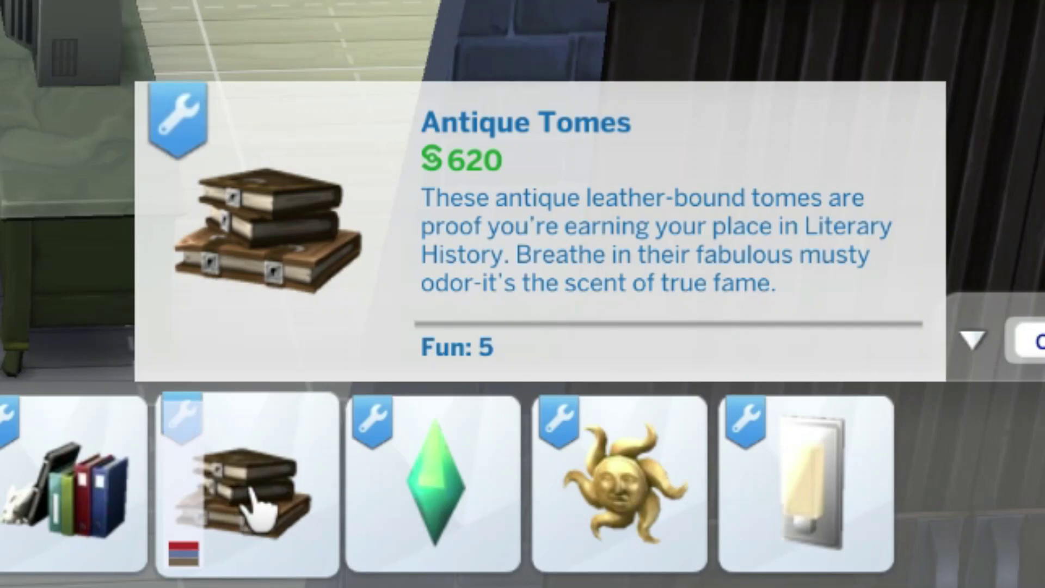
Place the Antique Tomes on the desk beside the computer.
{"action": "left_click", "coordinate": [240, 506]}
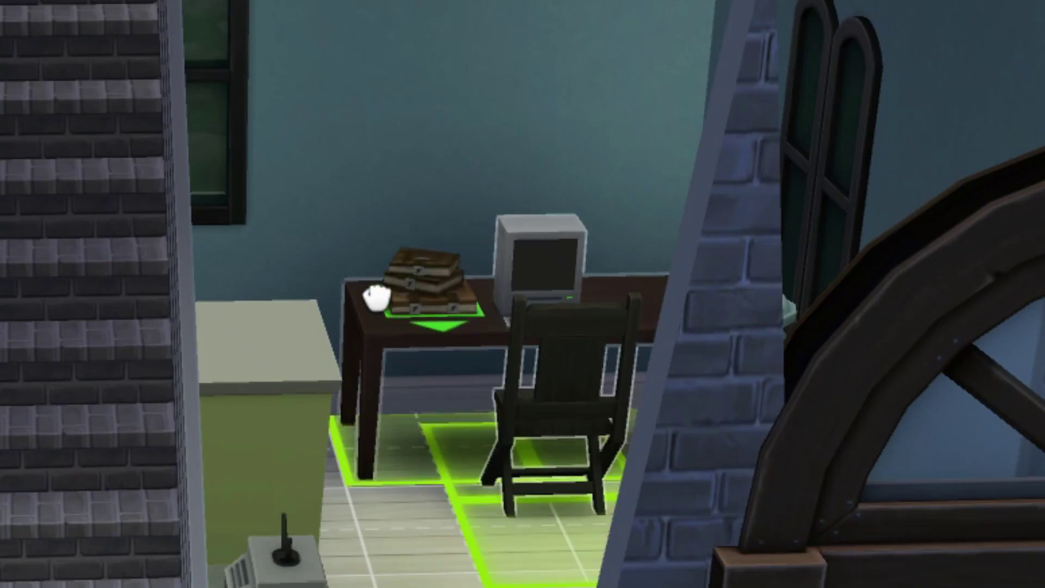
{"action": "left_click", "coordinate": [374, 286]}
{"action": "left_click", "coordinate": [283, 403]}
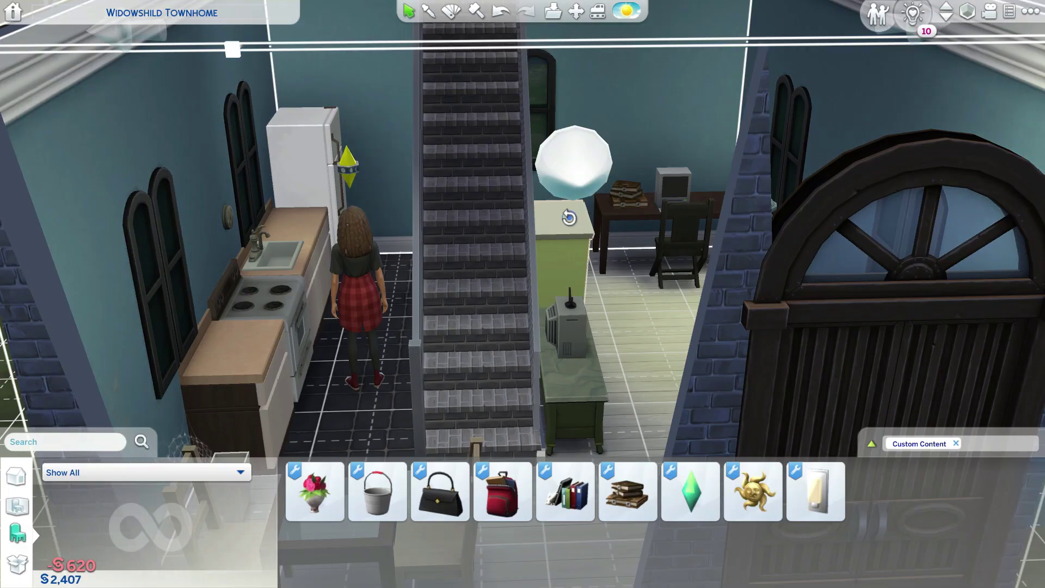
Sell the bookcase, leaving §2,599.
{"action": "left_click", "coordinate": [295, 394]}
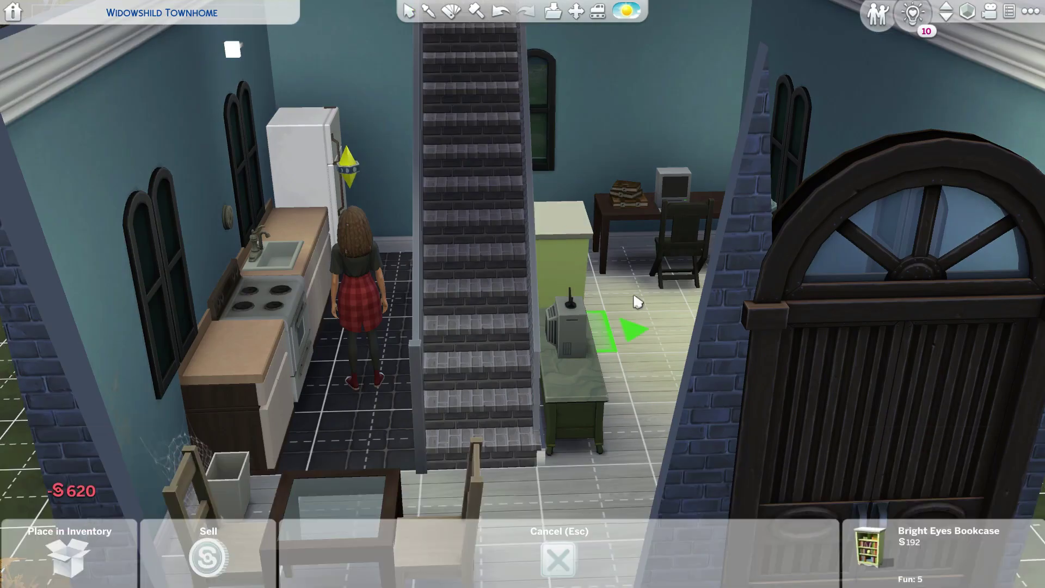
{"action": "key", "text": "Delete"}
{"action": "scroll", "coordinate": [634, 297], "scroll_direction": "up", "scroll_amount": 3}
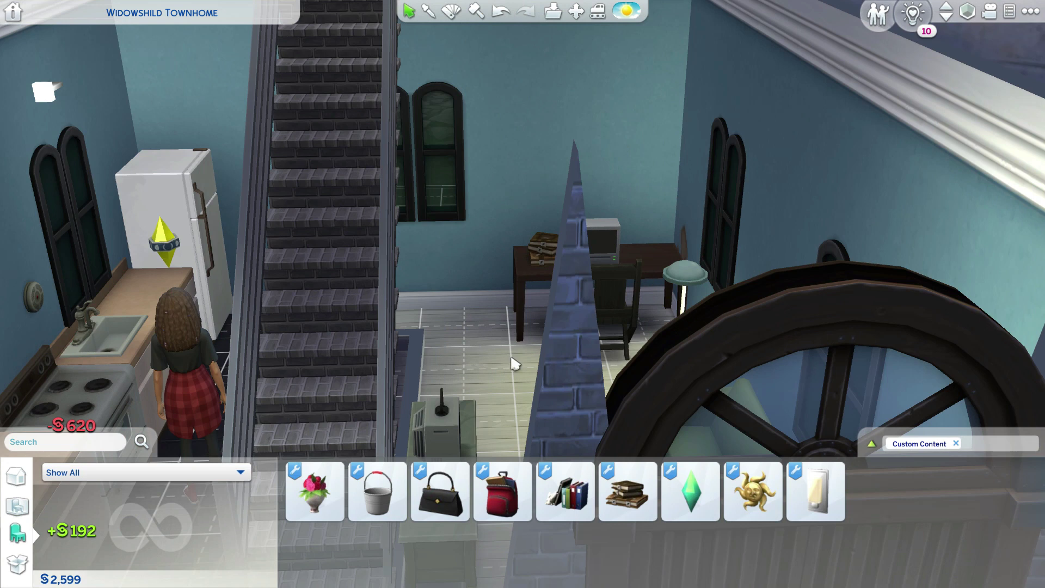
{"action": "scroll", "coordinate": [501, 354], "scroll_direction": "down", "scroll_amount": 3}
{"action": "scroll", "coordinate": [436, 400], "scroll_direction": "up", "scroll_amount": 4}
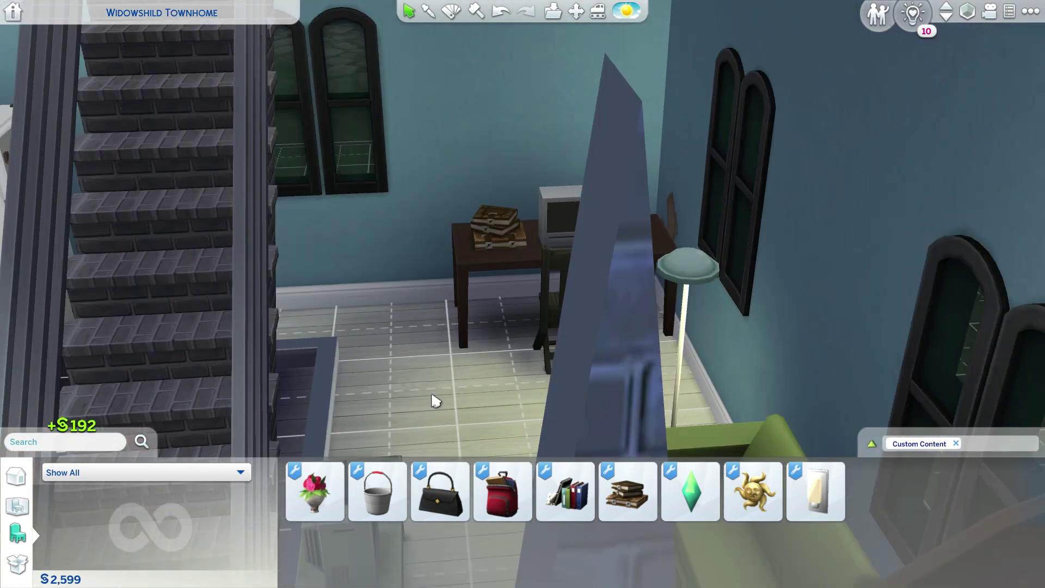
{"action": "scroll", "coordinate": [435, 400], "scroll_direction": "up", "scroll_amount": 2}
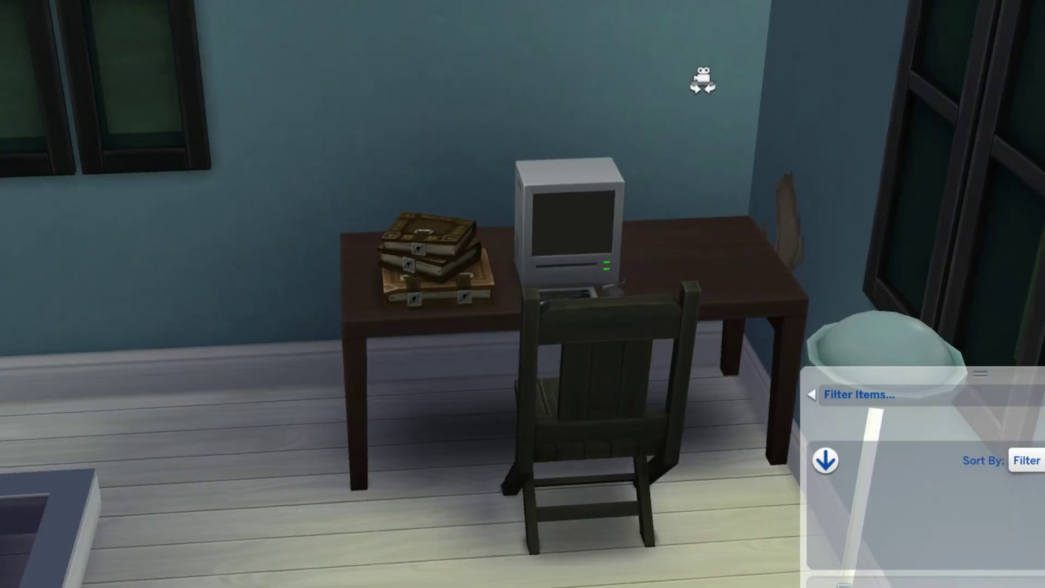
Have the Sim Read Something from the Antique Tomes on the desk while the camera turns to watch.
{"action": "middle_click_drag", "start_coordinate": [702, 81], "coordinate": [702, 108]}
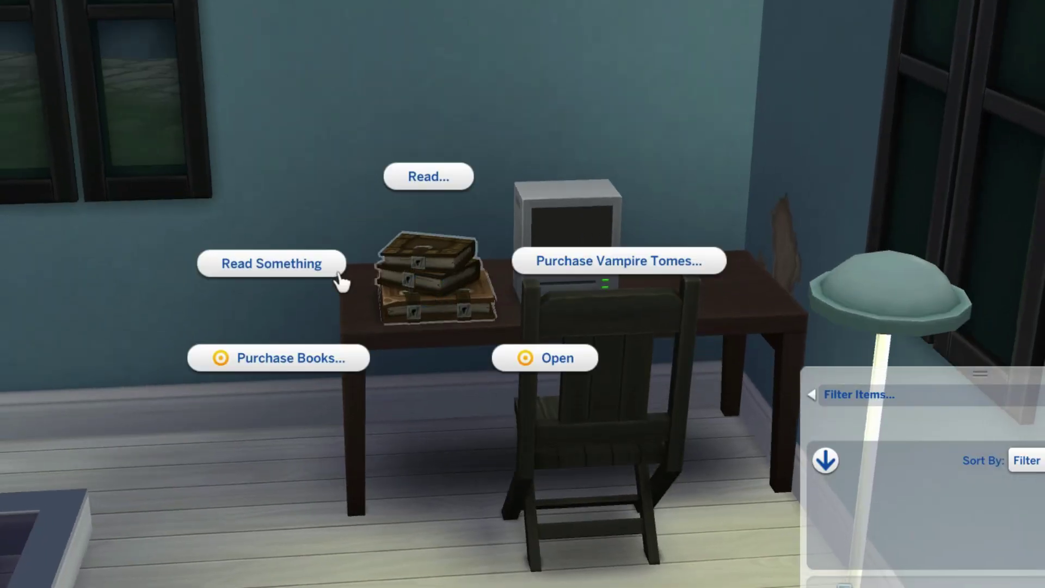
{"action": "left_click", "coordinate": [331, 270]}
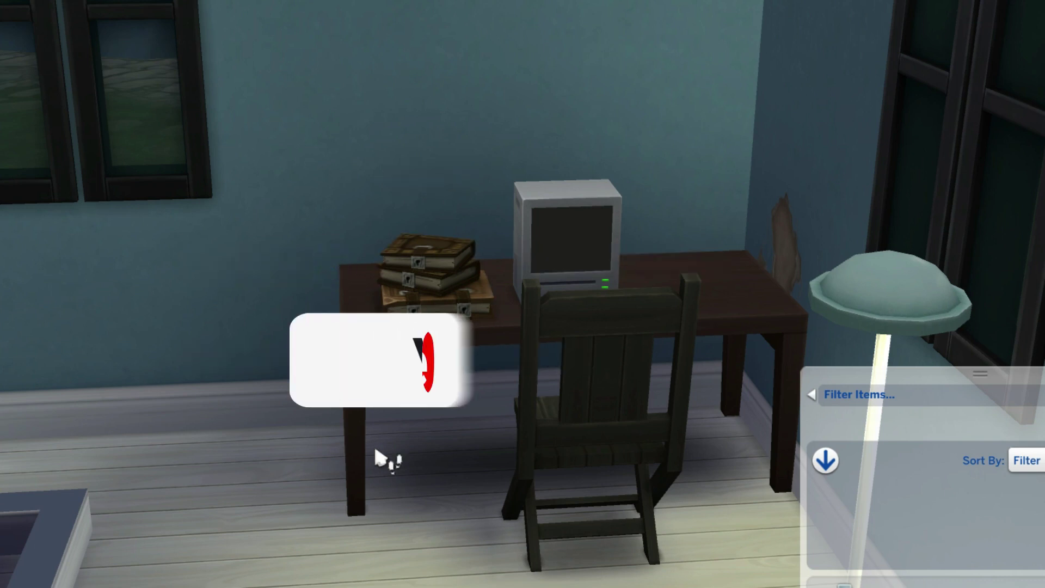
{"action": "middle_click_drag", "start_coordinate": [311, 456], "coordinate": [368, 457]}
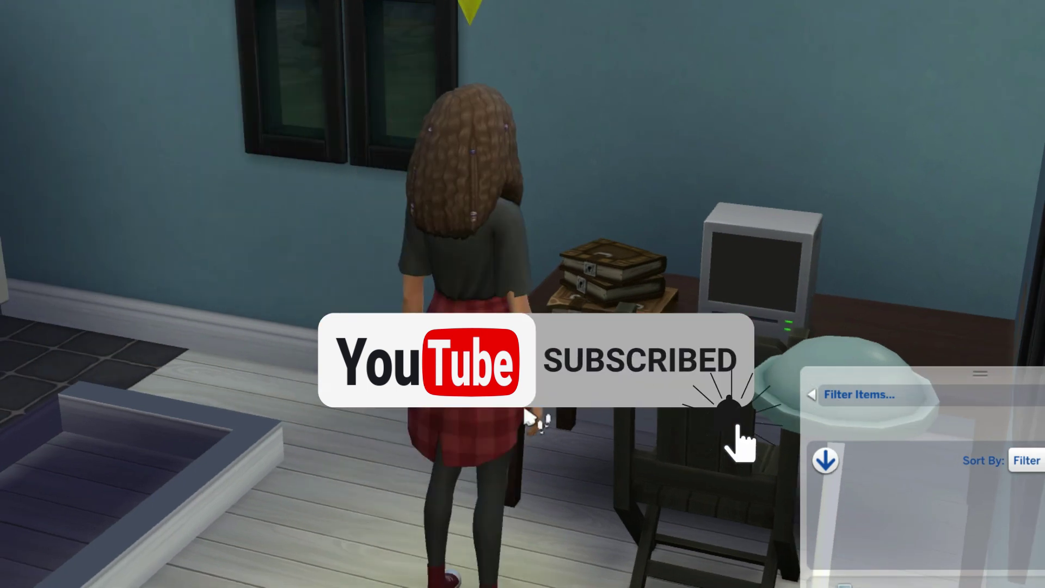
{"action": "middle_click_drag", "start_coordinate": [336, 539], "coordinate": [459, 158]}
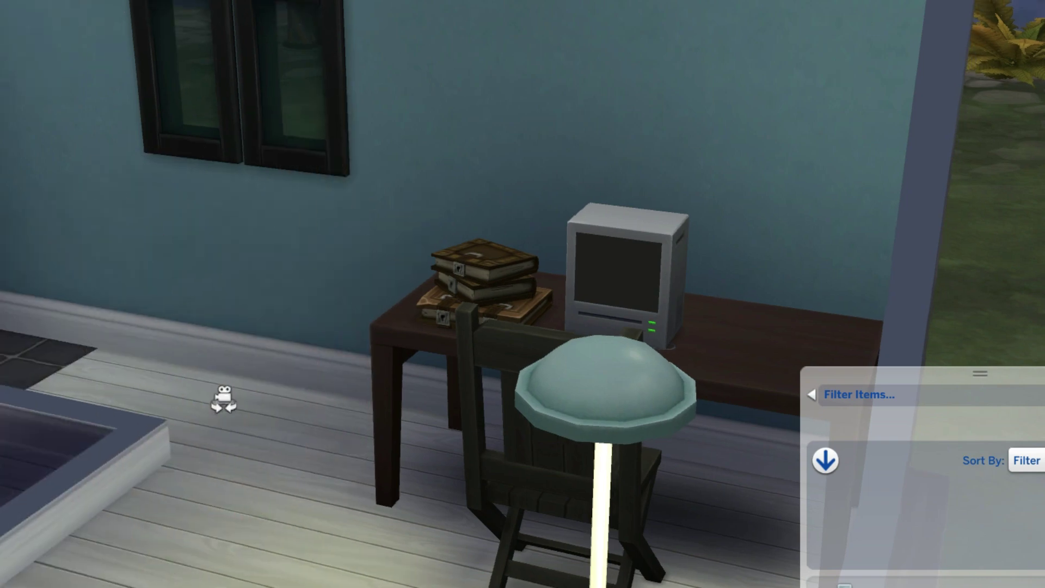
{"action": "middle_click_drag", "start_coordinate": [217, 397], "coordinate": [217, 397]}
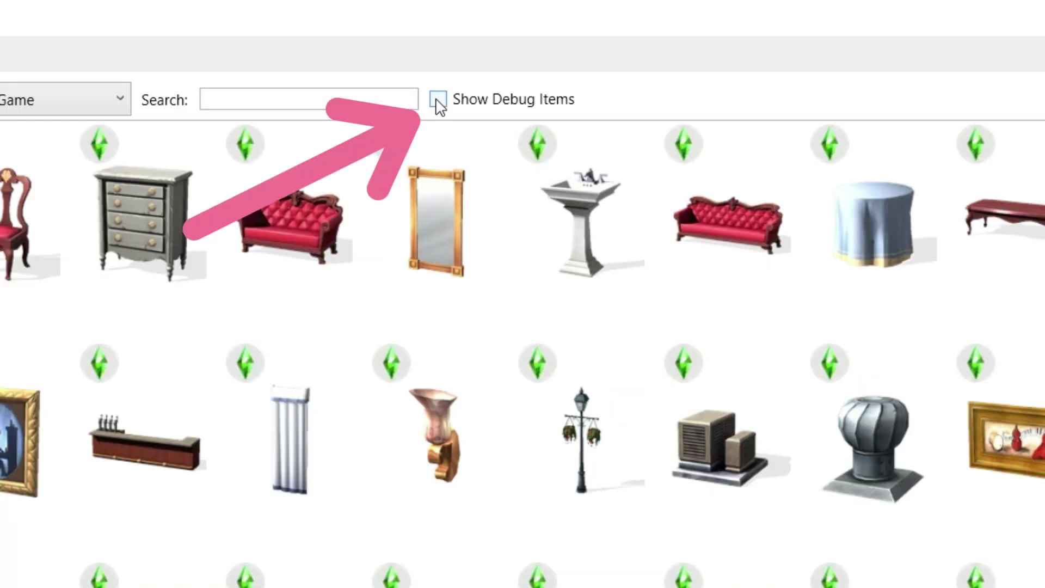
Show debug items, filter the list to Base Game, and select the white-flowered bush.
{"action": "left_click", "coordinate": [454, 75]}
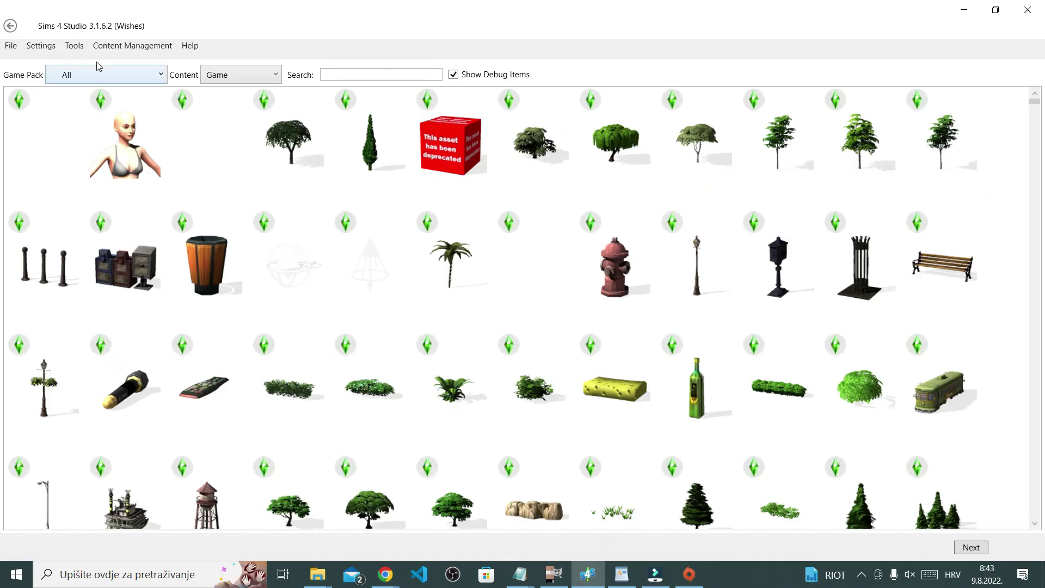
{"action": "left_click", "coordinate": [109, 76]}
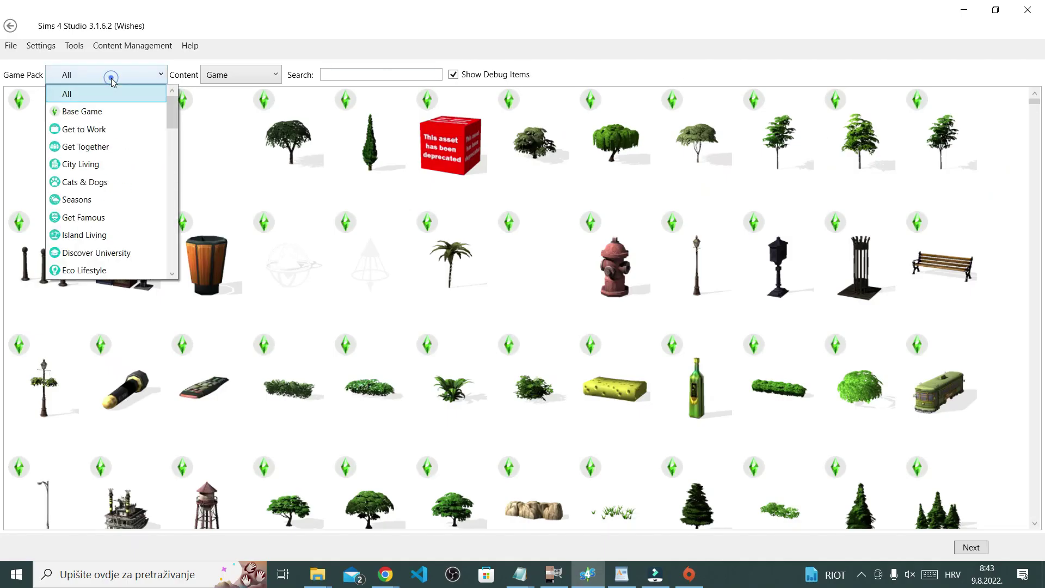
{"action": "left_click", "coordinate": [112, 111]}
{"action": "scroll", "coordinate": [989, 205], "scroll_direction": "down", "scroll_amount": 10}
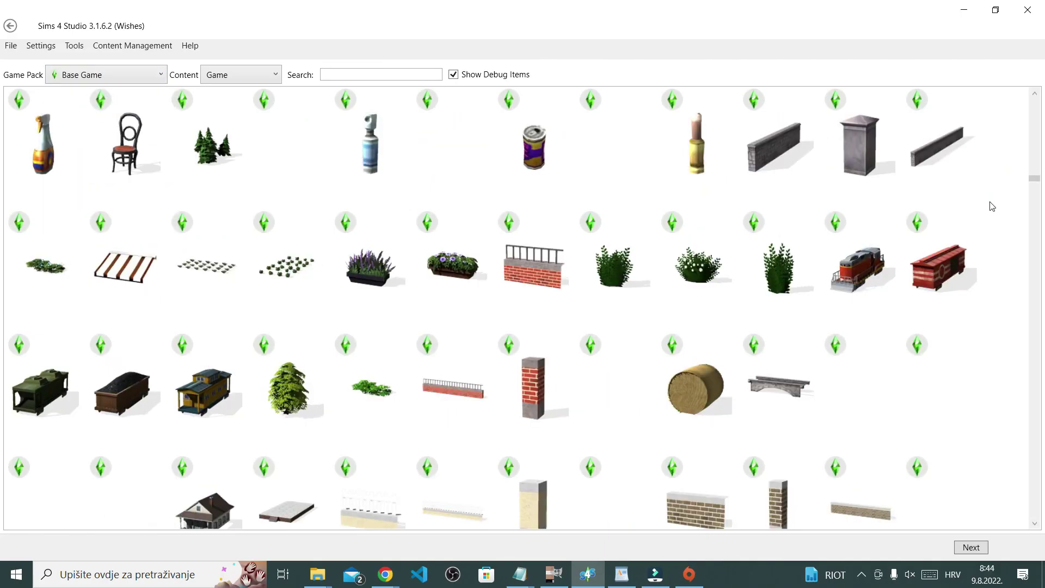
{"action": "left_click", "coordinate": [707, 275]}
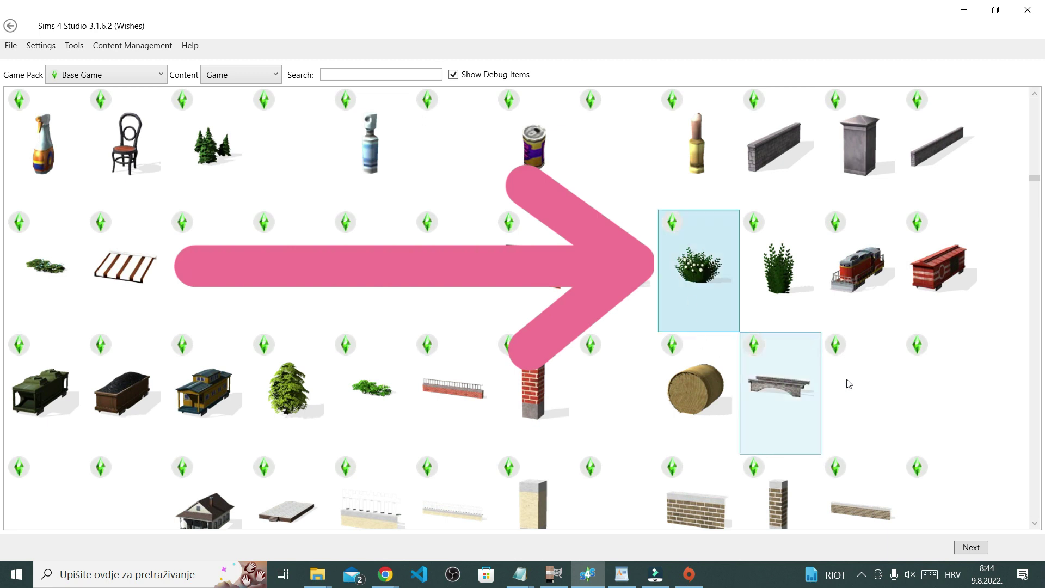
Save the bush clone as Base Game Plant.package in the Mods\Tutorial Debug folder.
{"action": "left_click", "coordinate": [974, 548]}
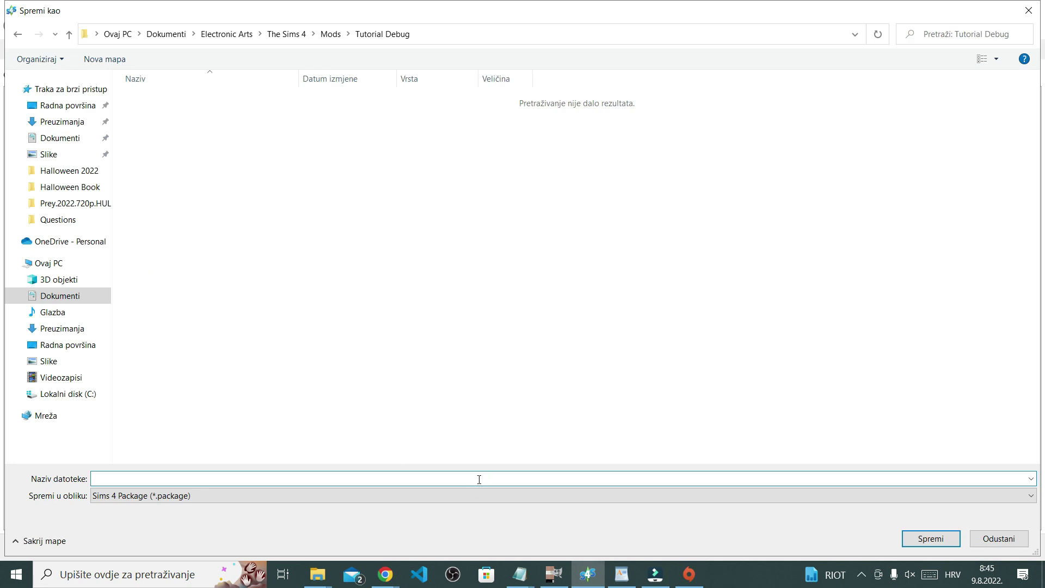
{"action": "type", "text": "Base Game "}
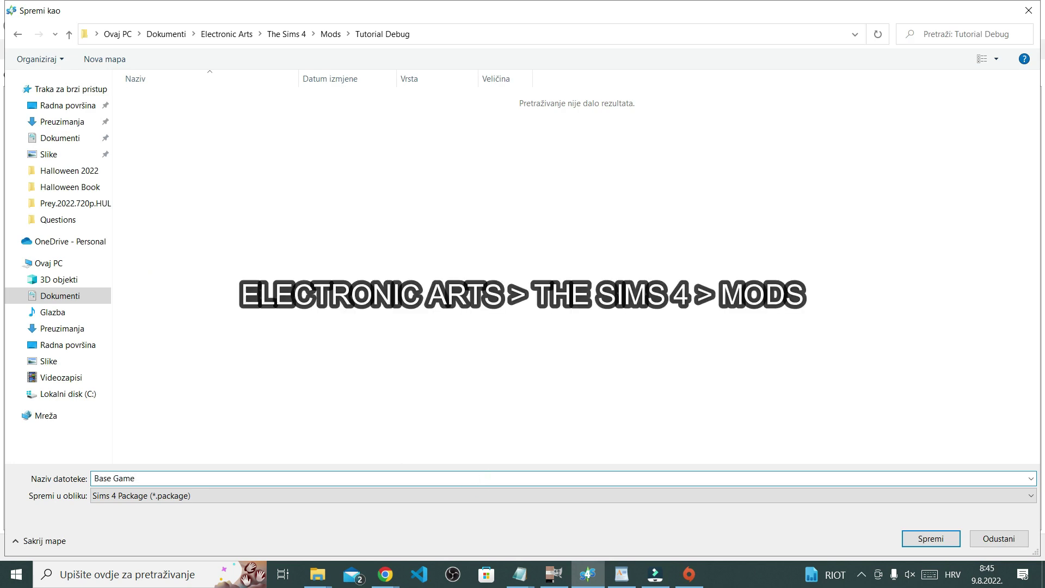
{"action": "type", "text": "Plant"}
{"action": "left_click", "coordinate": [930, 539]}
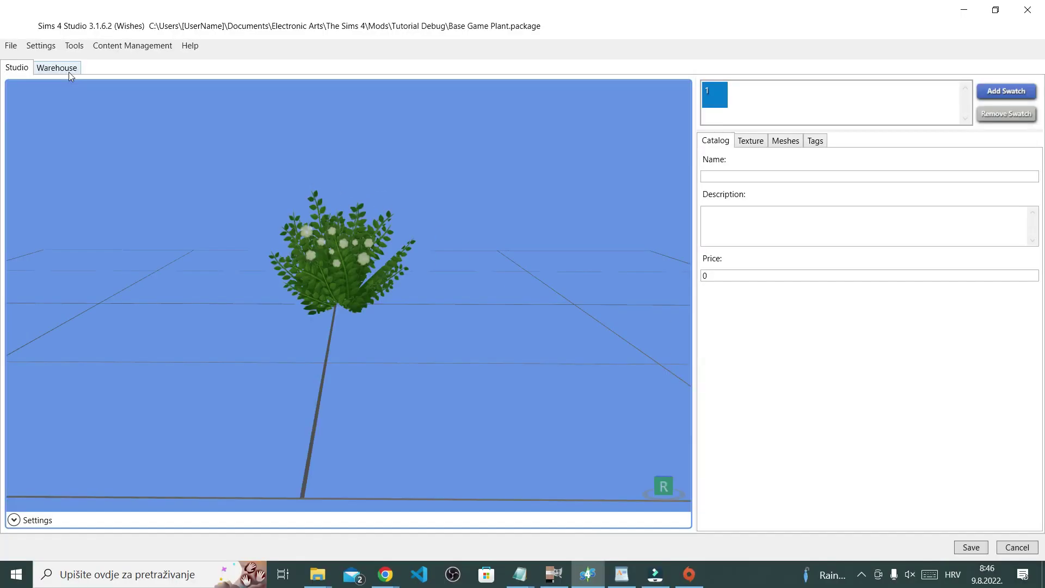
Open the Object Catalog resource from the package's Warehouse list.
{"action": "left_click", "coordinate": [60, 69]}
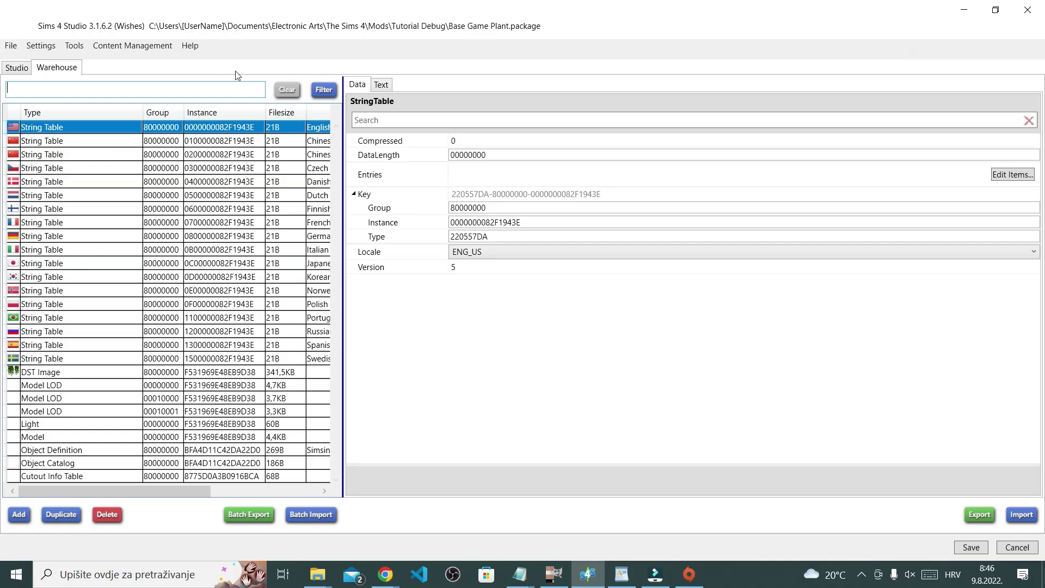
{"action": "left_click", "coordinate": [158, 378]}
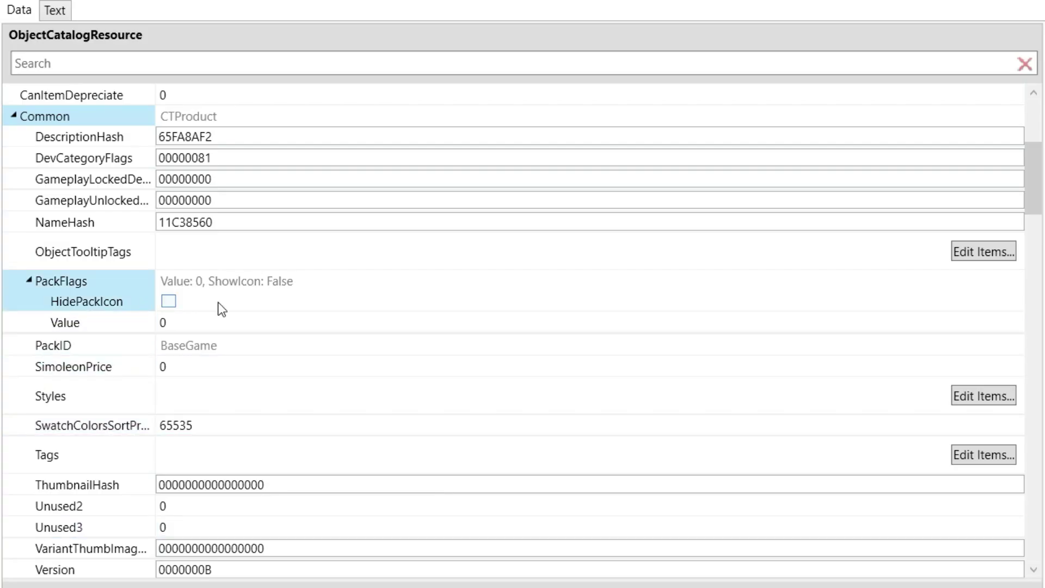
{"action": "scroll", "coordinate": [222, 305], "scroll_direction": "down", "scroll_amount": 3}
{"action": "scroll", "coordinate": [219, 303], "scroll_direction": "down", "scroll_amount": 8}
{"action": "scroll", "coordinate": [220, 302], "scroll_direction": "up", "scroll_amount": 10}
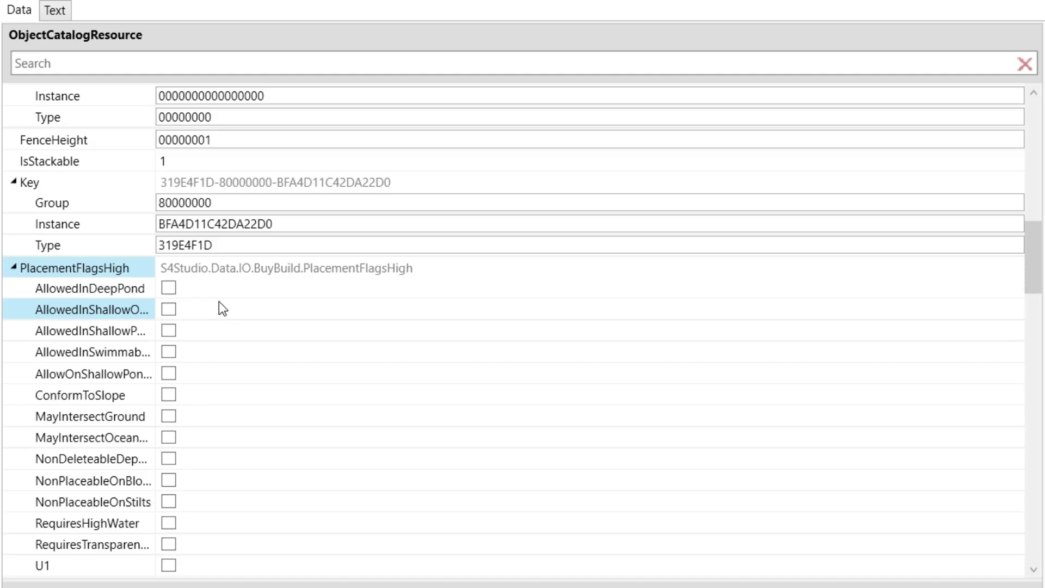
{"action": "scroll", "coordinate": [223, 308], "scroll_direction": "up", "scroll_amount": 2}
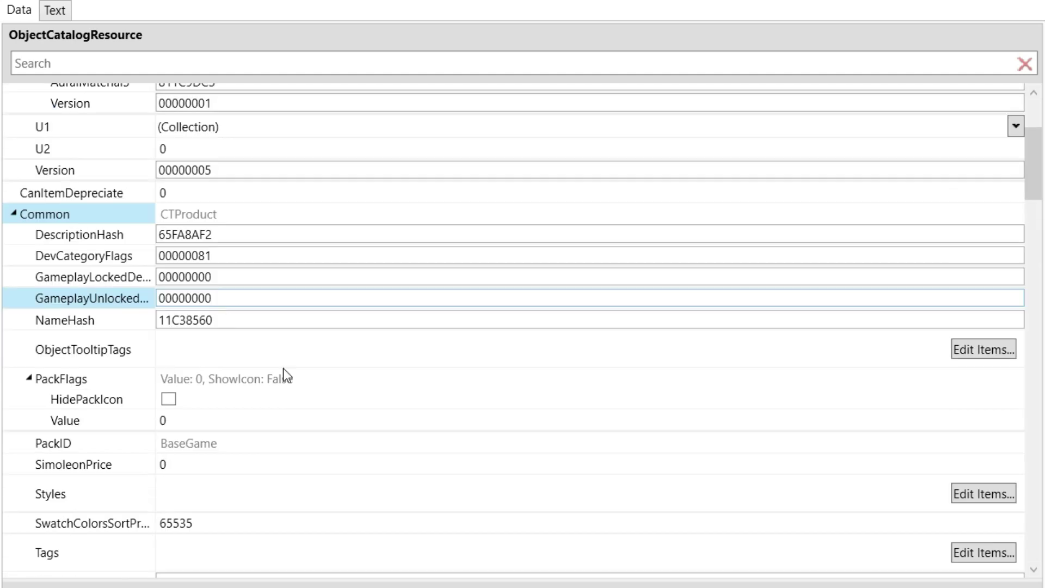
Change DevCategoryFlags from 00000081 to 00000080 and save the package.
{"action": "left_click", "coordinate": [385, 425]}
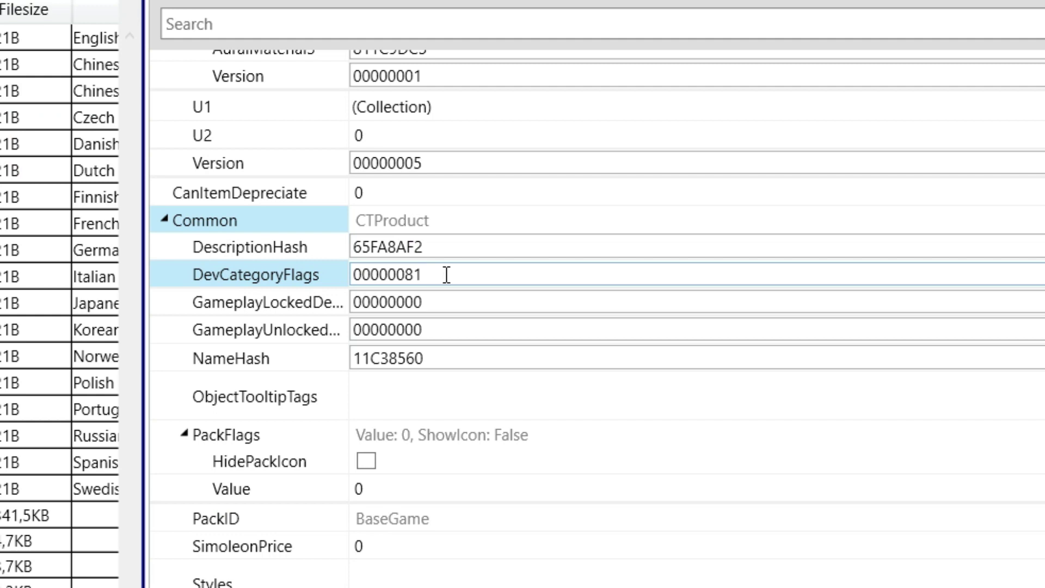
{"action": "double_click", "coordinate": [498, 248]}
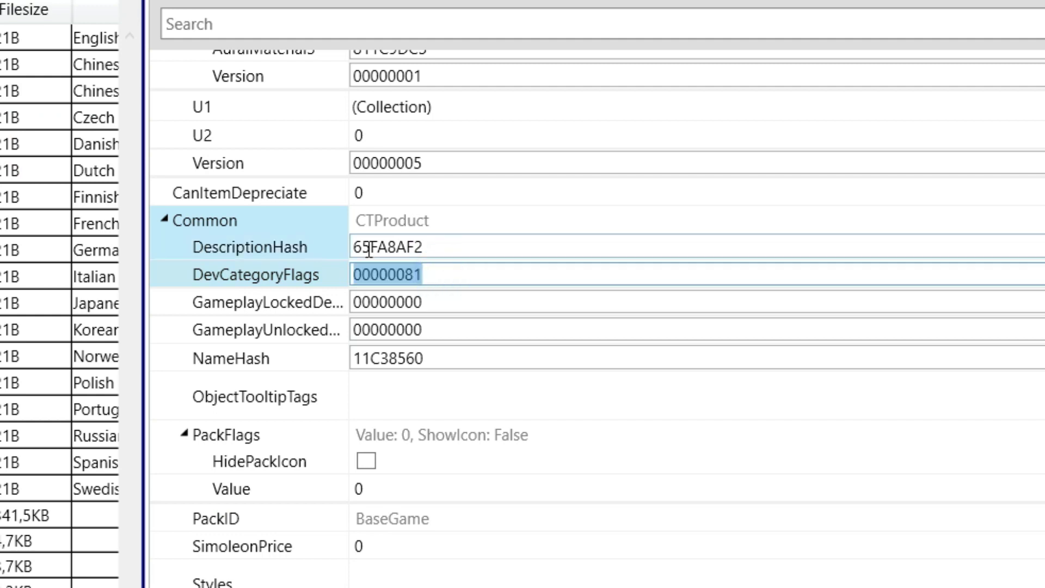
{"action": "left_click", "coordinate": [479, 276]}
{"action": "key", "text": "BackSpace"}
{"action": "type", "text": "0"}
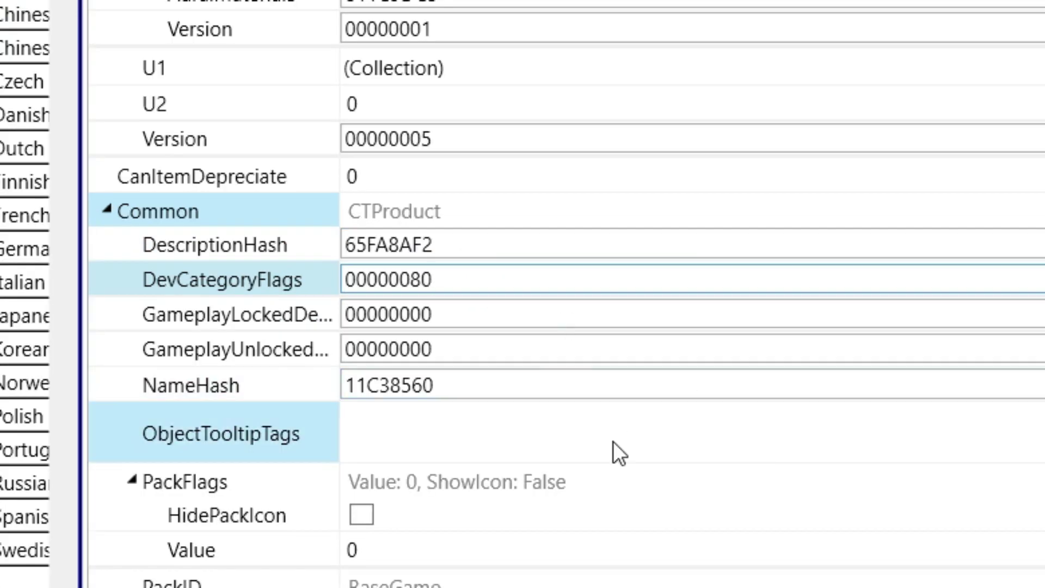
{"action": "left_click", "coordinate": [613, 442]}
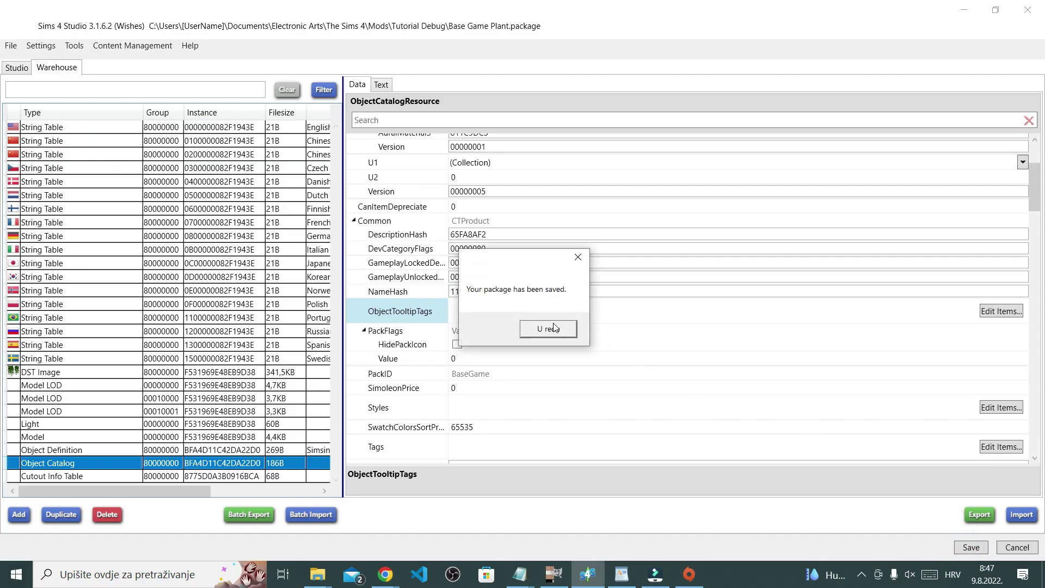
{"action": "left_click", "coordinate": [597, 466]}
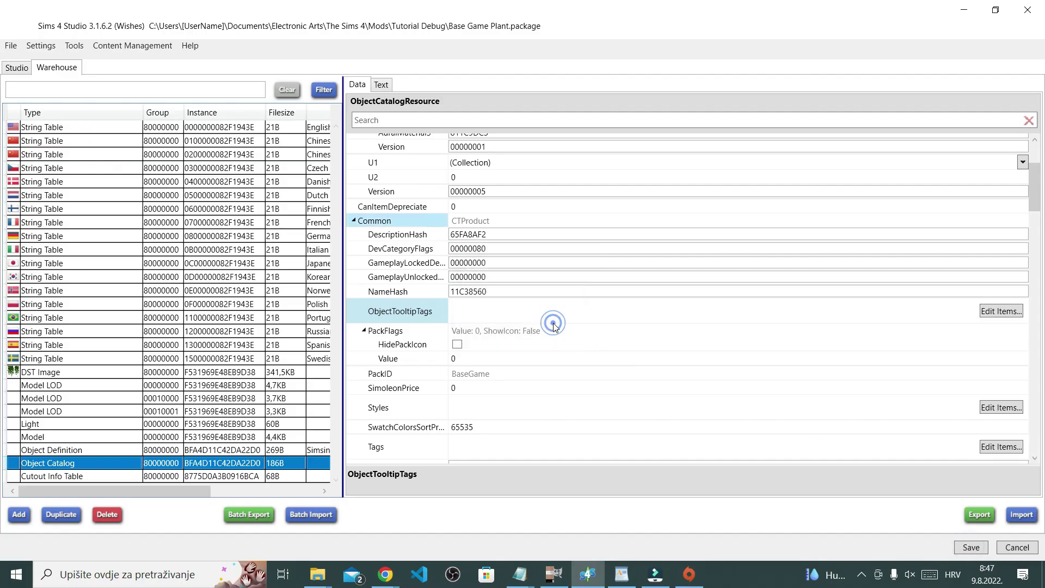
Replace the World Object tag with Shrub, Shrub (Bush), Flower, Flower (Bush) and Flower (Misc).
{"action": "left_click", "coordinate": [17, 68]}
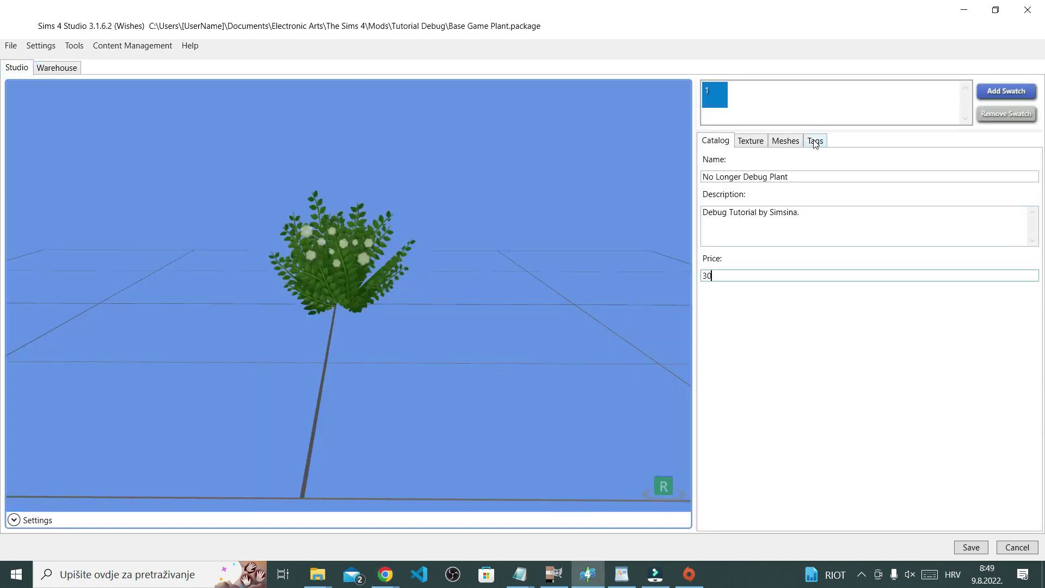
{"action": "left_click", "coordinate": [815, 141]}
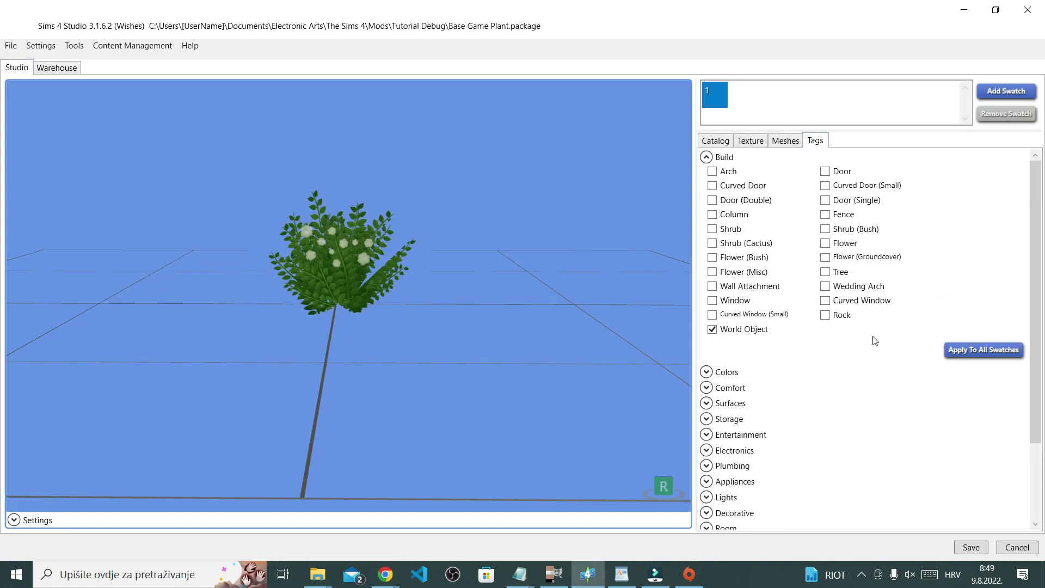
{"action": "left_click", "coordinate": [757, 332]}
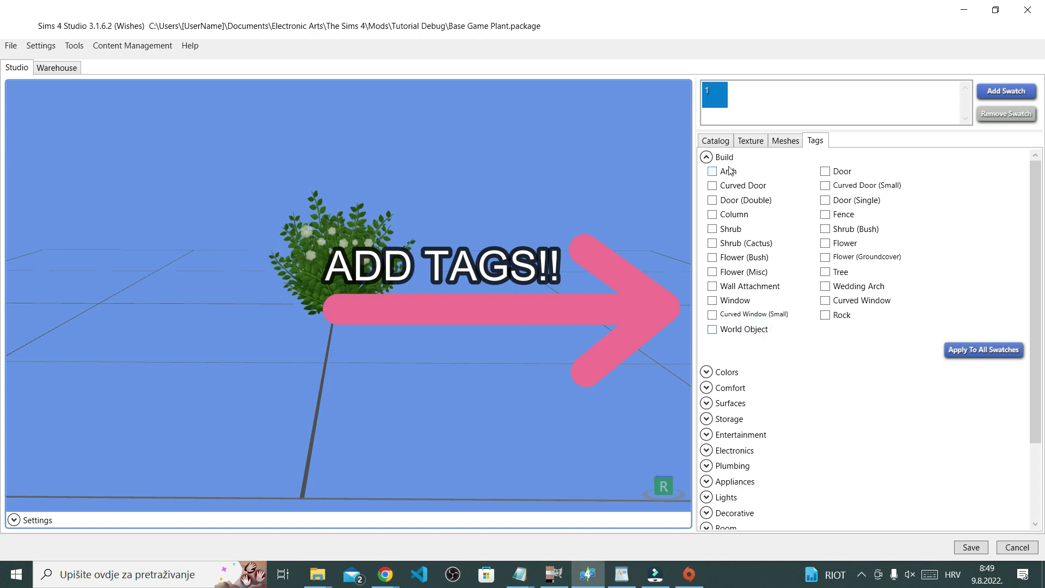
{"action": "left_click", "coordinate": [737, 229]}
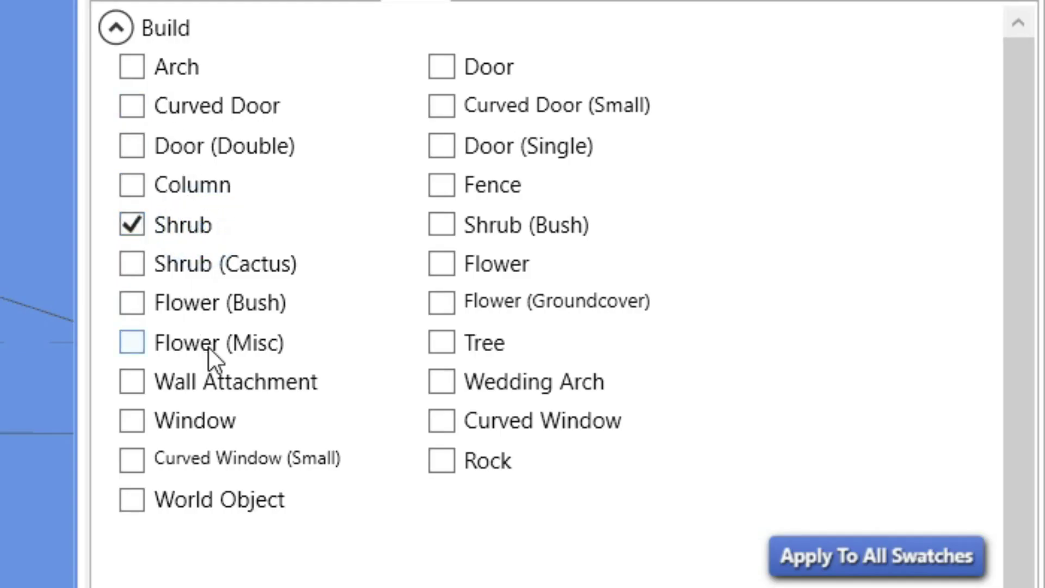
{"action": "left_click", "coordinate": [732, 257]}
{"action": "left_click", "coordinate": [188, 345]}
{"action": "left_click", "coordinate": [476, 229]}
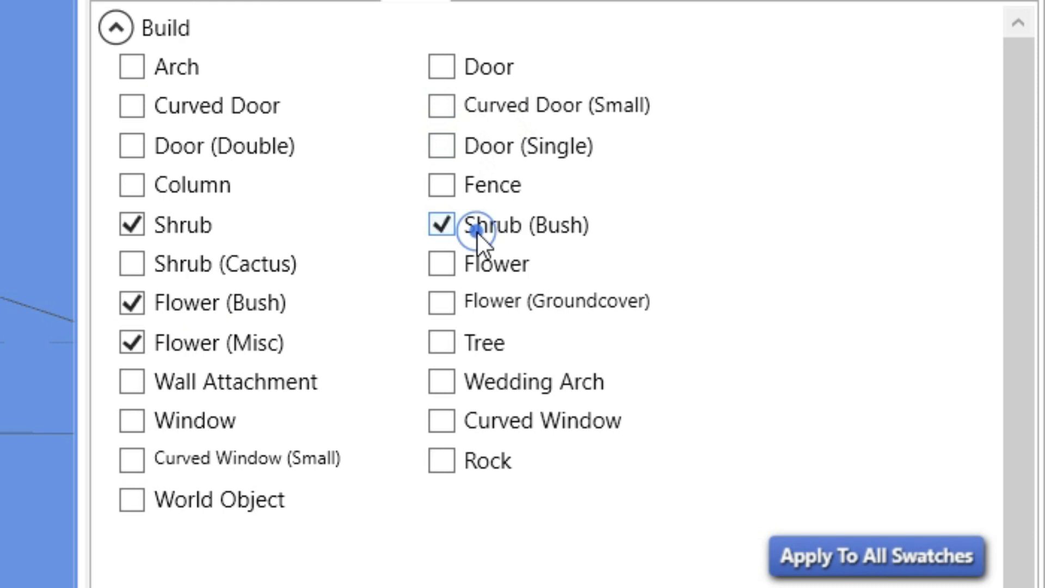
{"action": "left_click", "coordinate": [485, 263]}
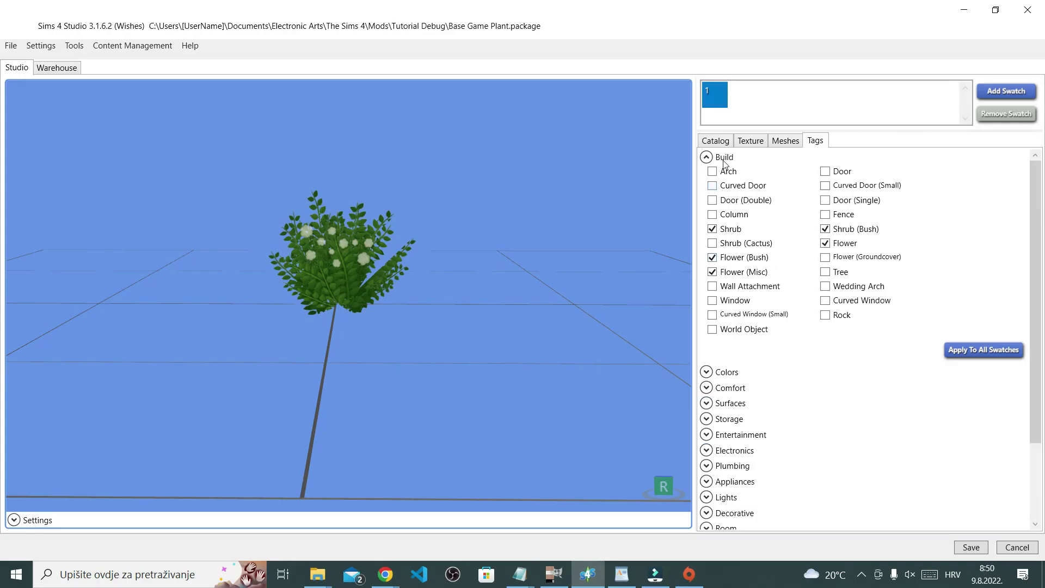
Save the package, then review the mesh, texture and name/description/price details.
{"action": "left_click", "coordinate": [971, 547]}
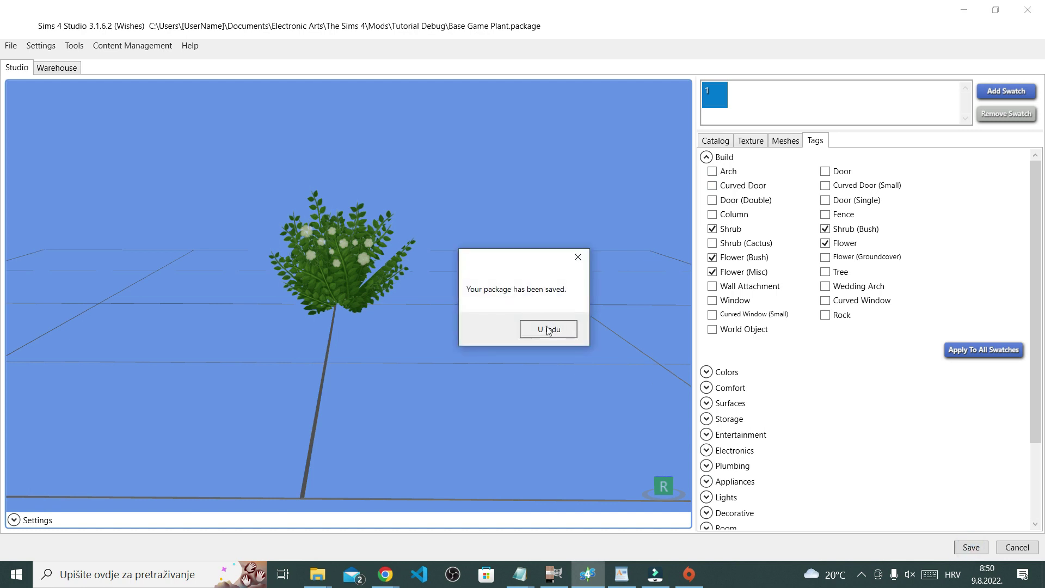
{"action": "left_click", "coordinate": [546, 331]}
{"action": "left_click", "coordinate": [789, 141]}
{"action": "left_click", "coordinate": [751, 141]}
{"action": "left_click", "coordinate": [720, 140]}
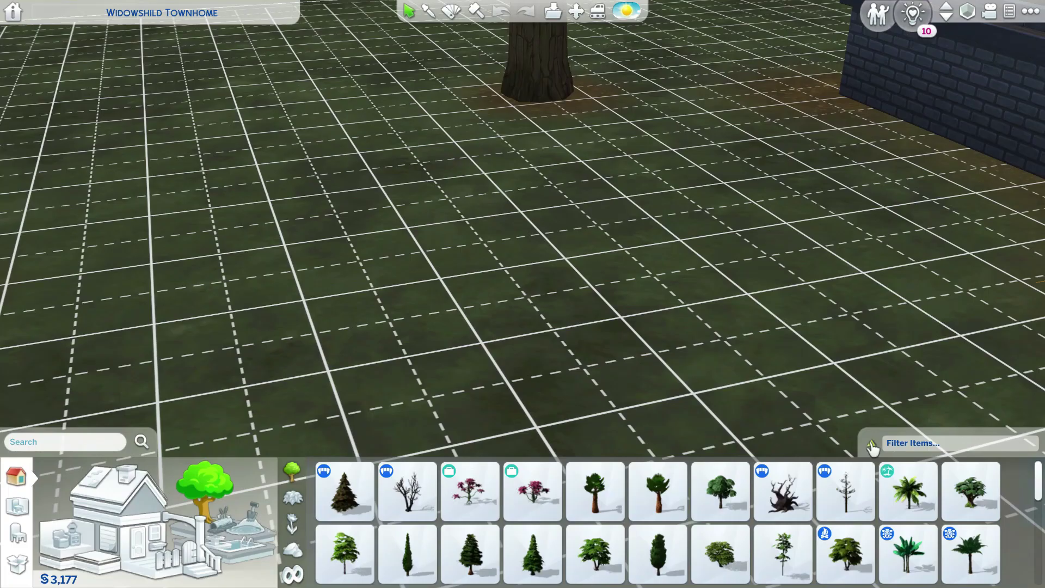
Filter the Build catalog to Custom Content only.
{"action": "left_click", "coordinate": [871, 442]}
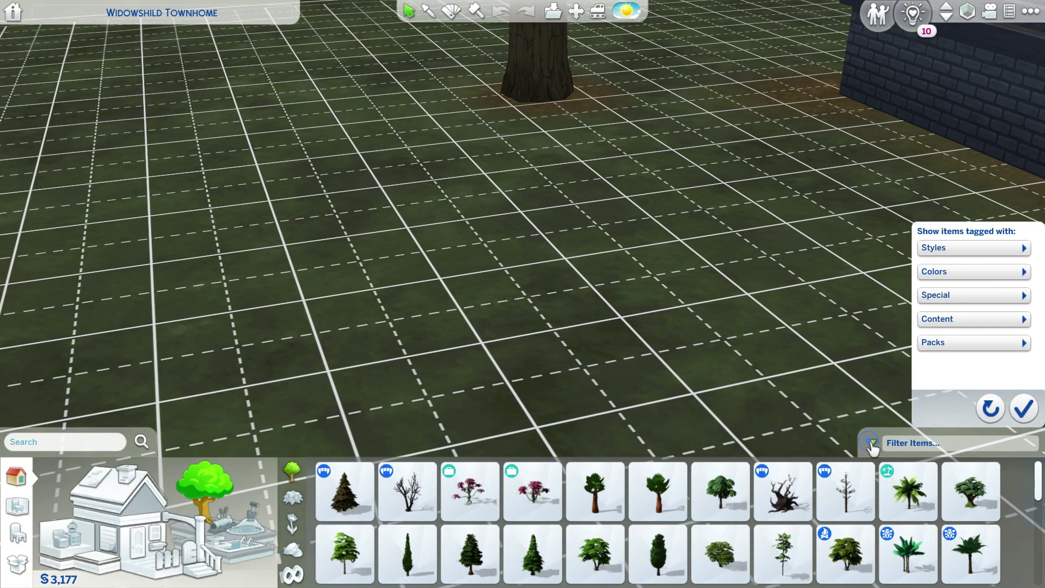
{"action": "left_click", "coordinate": [986, 321]}
{"action": "left_click", "coordinate": [936, 386]}
{"action": "left_click", "coordinate": [1023, 408]}
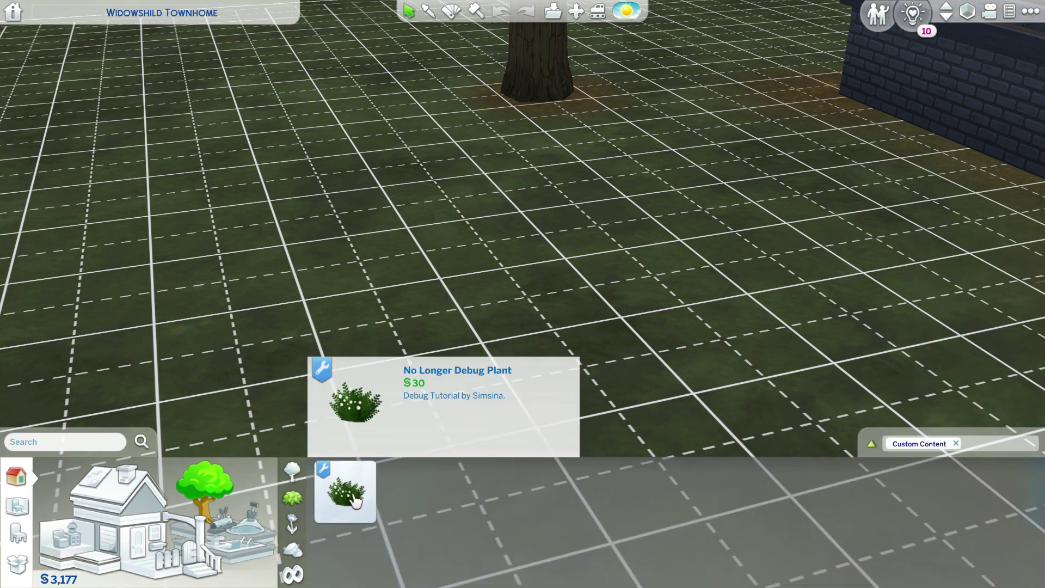
Rotate and place the No Longer Debug Plant bush on the lot.
{"action": "left_click", "coordinate": [354, 498]}
{"action": "key", "text": "period"}
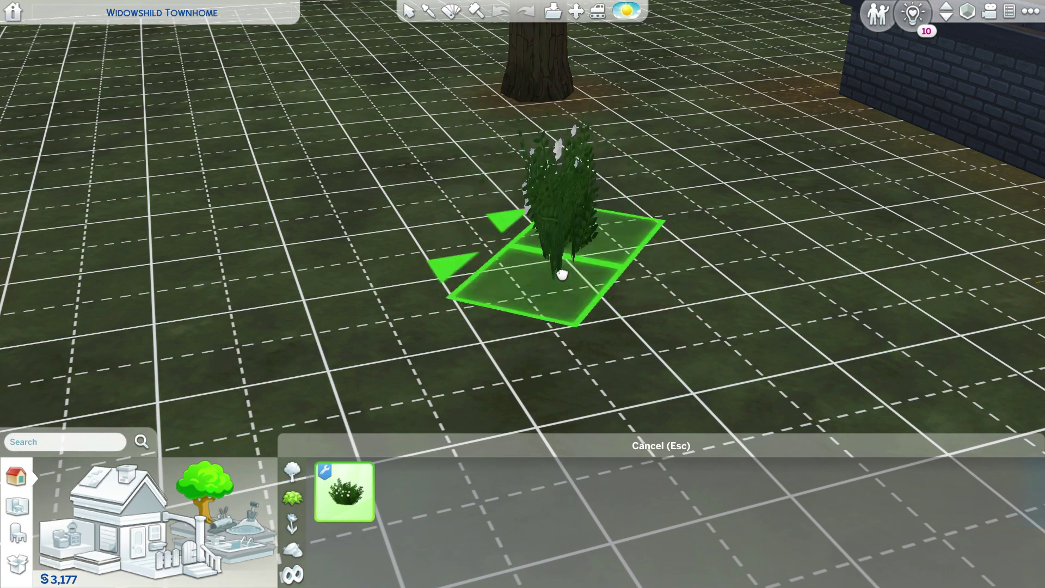
{"action": "left_click", "coordinate": [571, 282]}
{"action": "middle_click_drag", "start_coordinate": [572, 283], "coordinate": [699, 294]}
{"action": "scroll", "coordinate": [699, 294], "scroll_direction": "up", "scroll_amount": 5}
{"action": "scroll", "coordinate": [700, 294], "scroll_direction": "down", "scroll_amount": 5}
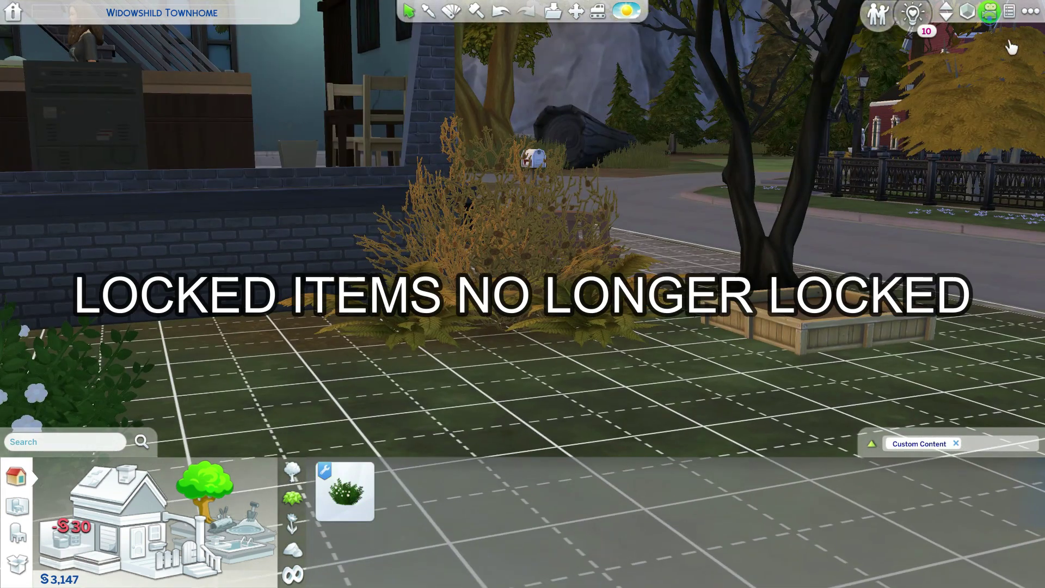
Move the placed bush closer to the house.
{"action": "left_click", "coordinate": [990, 11]}
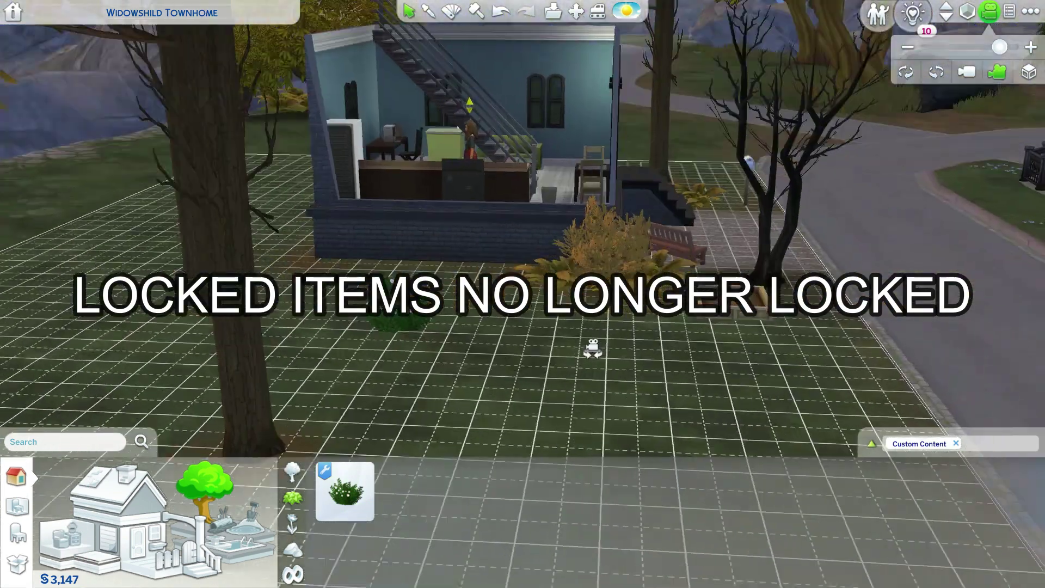
{"action": "middle_click_drag", "start_coordinate": [590, 349], "coordinate": [369, 408]}
{"action": "left_click", "coordinate": [370, 406]}
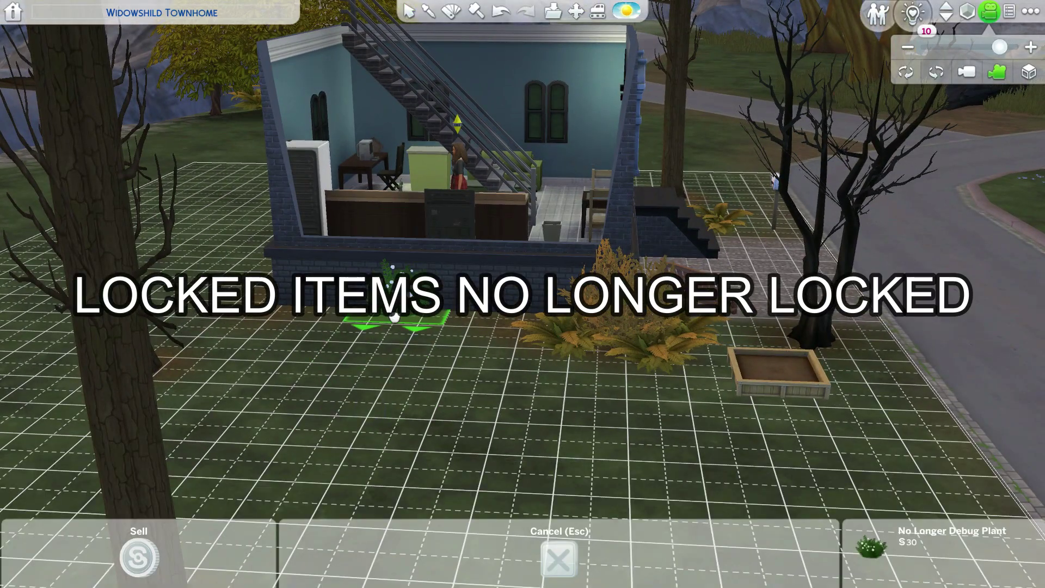
{"action": "left_click", "coordinate": [397, 321]}
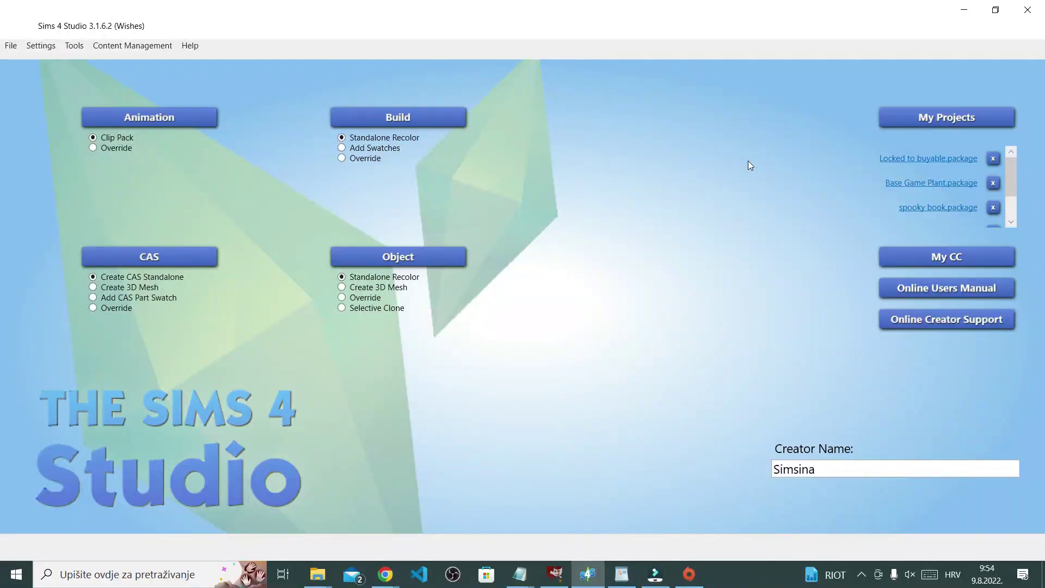
Start a Standalone Recolor and choose Antique Tomes from the 'anti' results.
{"action": "left_click", "coordinate": [436, 262]}
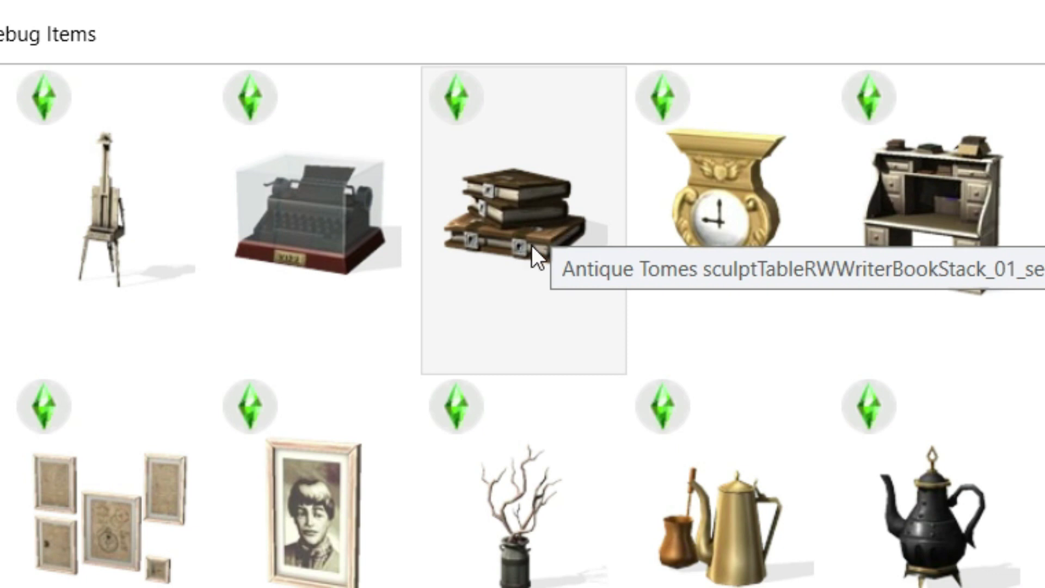
{"action": "left_click", "coordinate": [532, 247]}
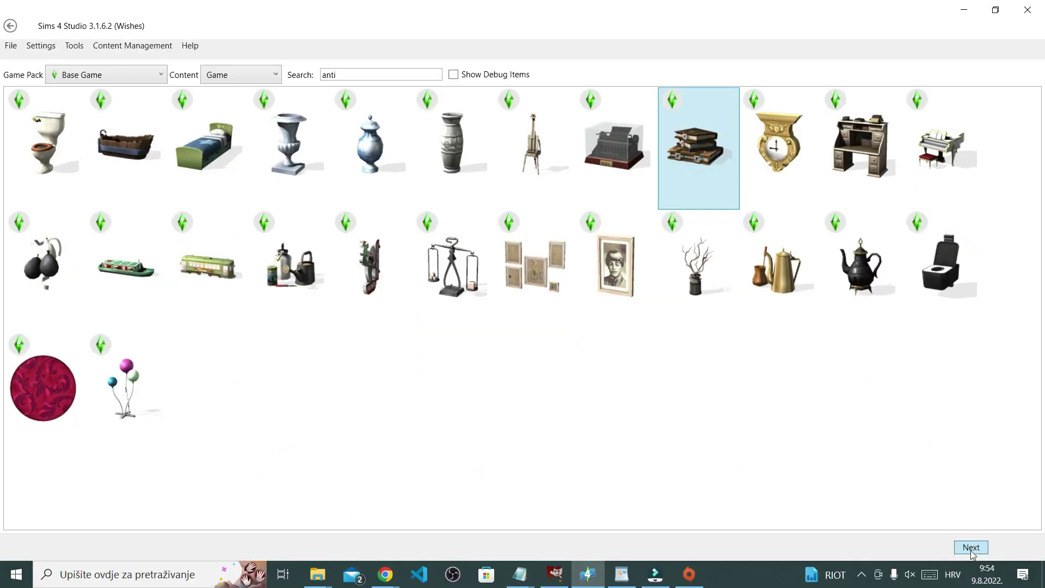
Save the Antique Tomes clone as Locked to Buyable.package.
{"action": "left_click", "coordinate": [970, 548]}
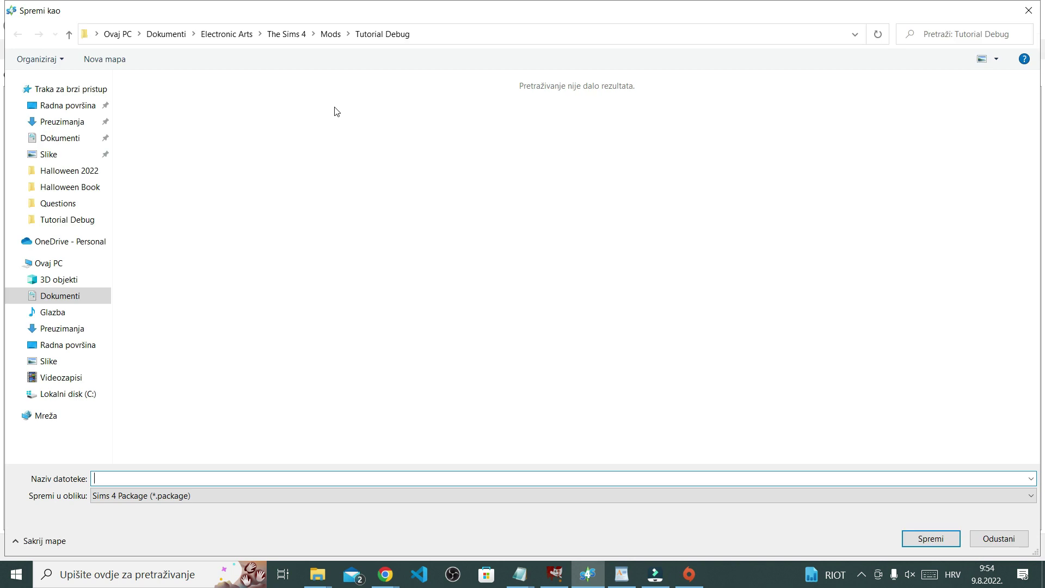
{"action": "left_click", "coordinate": [371, 478]}
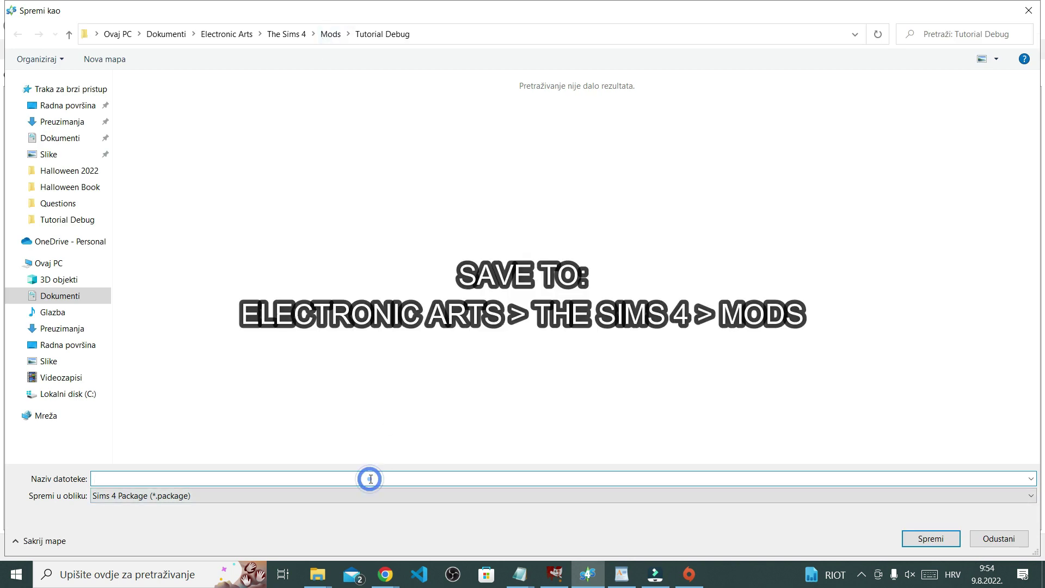
{"action": "type", "text": "Locked to "}
{"action": "type", "text": "Super"}
{"action": "key", "text": "Return"}
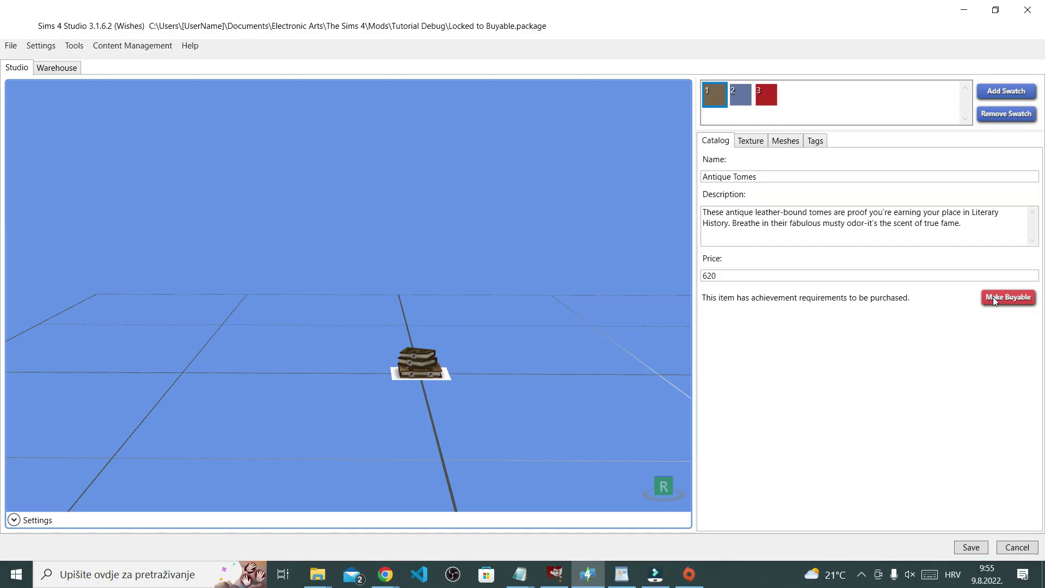
Make the tomes buyable without achievement requirements and save the package.
{"action": "left_click", "coordinate": [920, 248]}
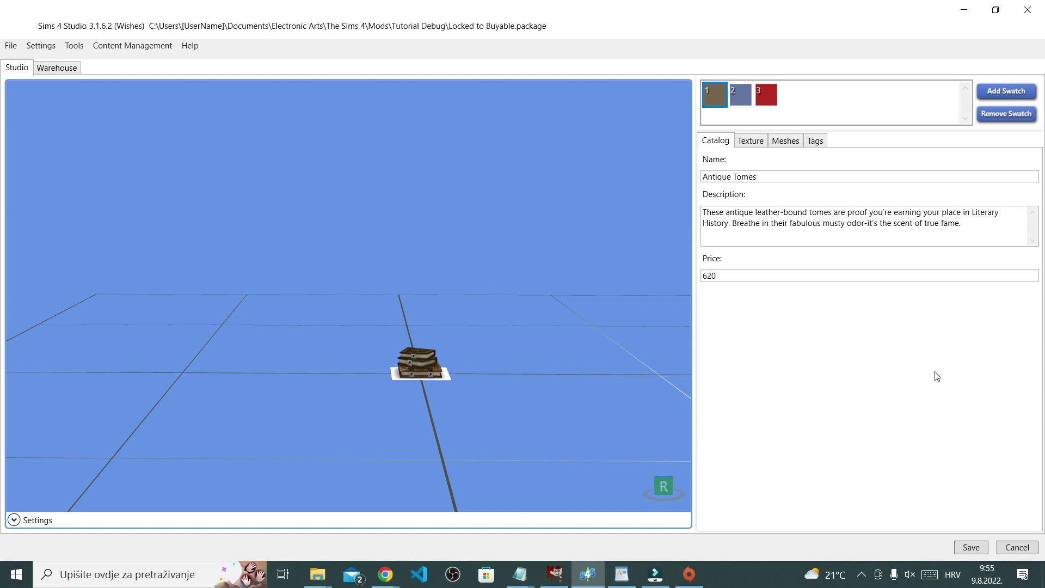
{"action": "left_click", "coordinate": [973, 548]}
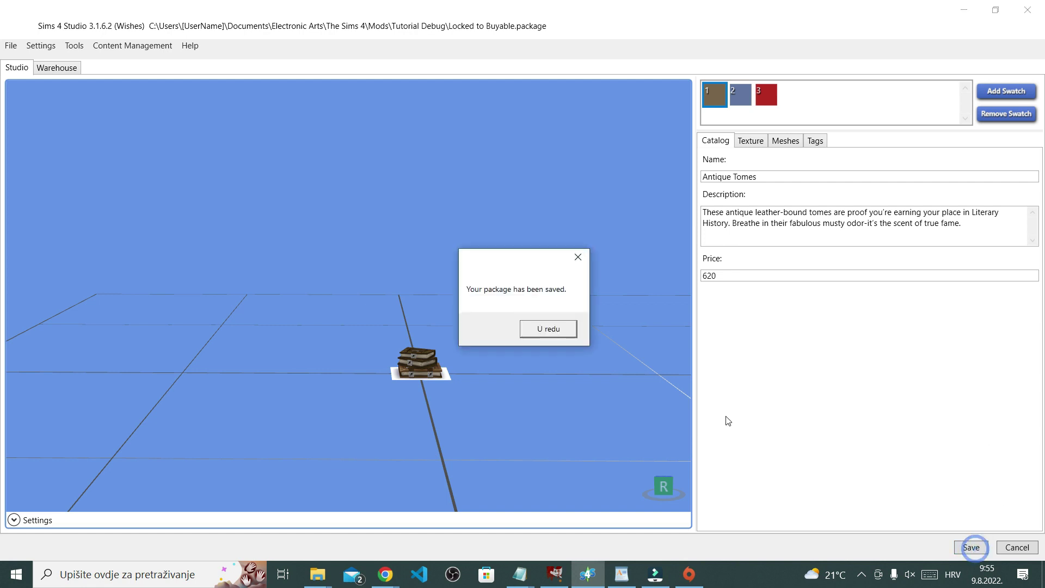
{"action": "left_click", "coordinate": [551, 328]}
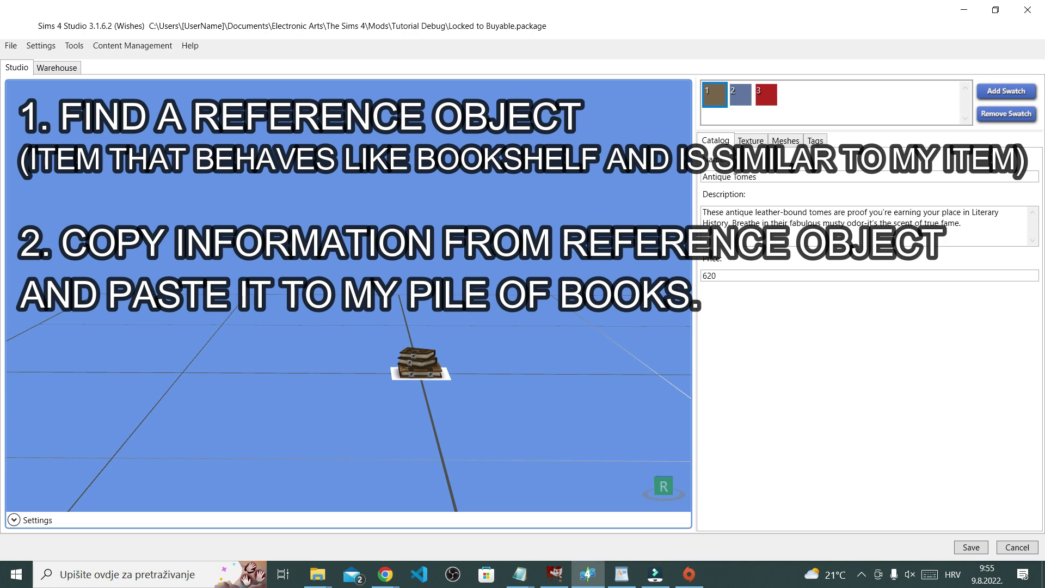
Launch a second Sims 4 Studio window and search the objects for 'book'.
{"action": "right_click", "coordinate": [588, 574]}
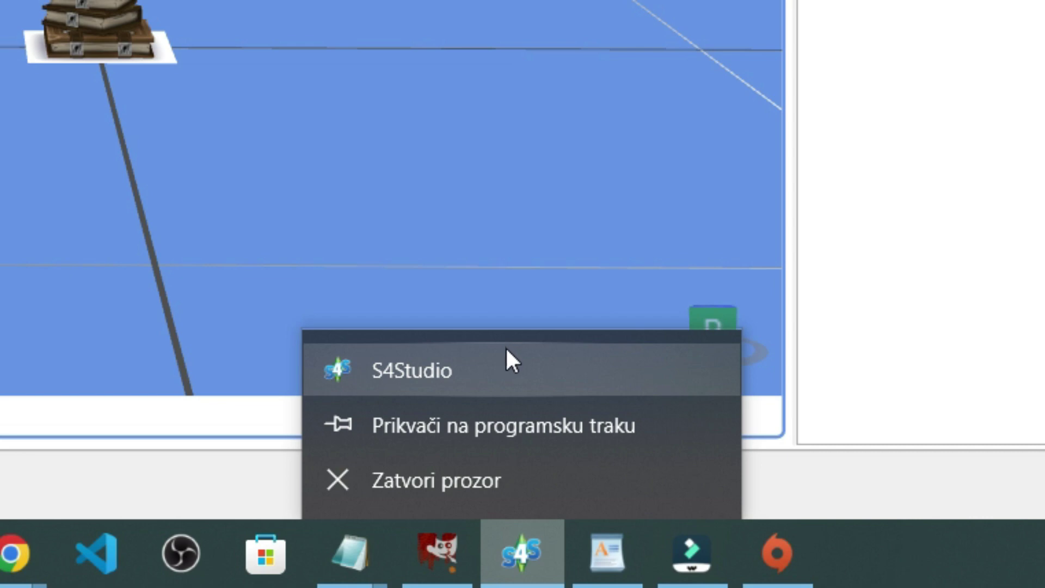
{"action": "left_click", "coordinate": [506, 353]}
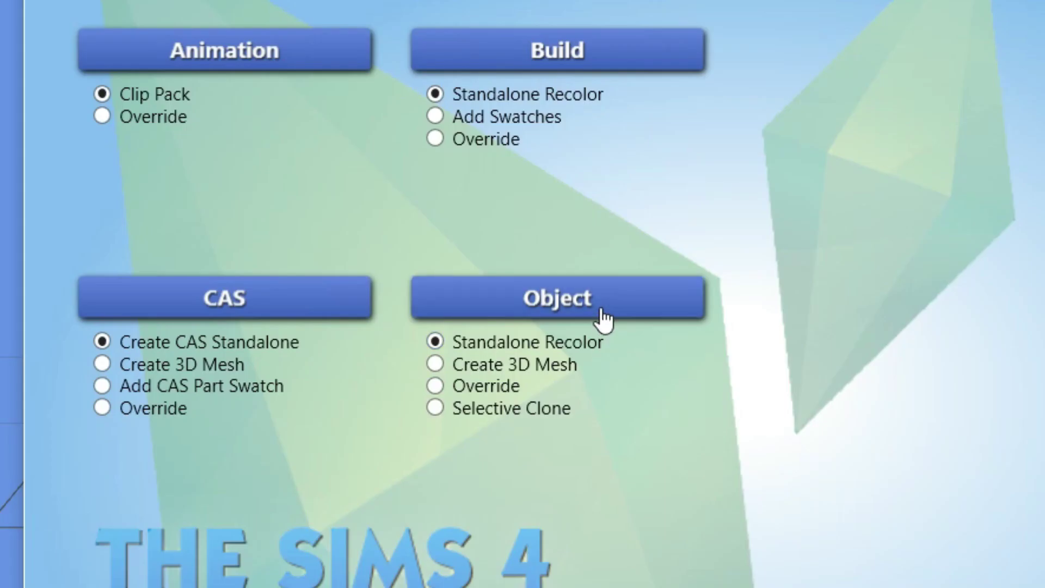
{"action": "left_click", "coordinate": [601, 315]}
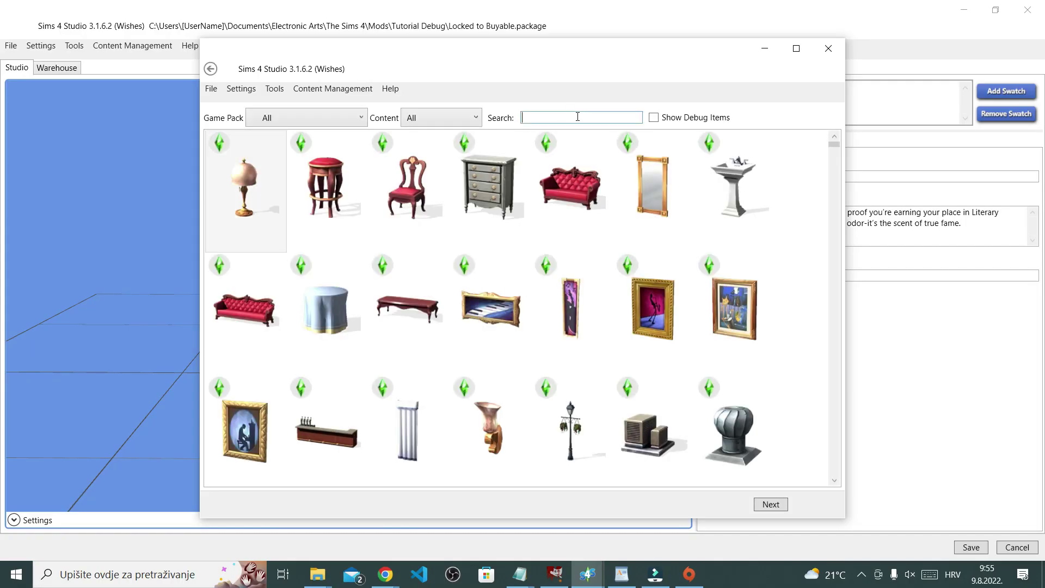
{"action": "type", "text": "book"}
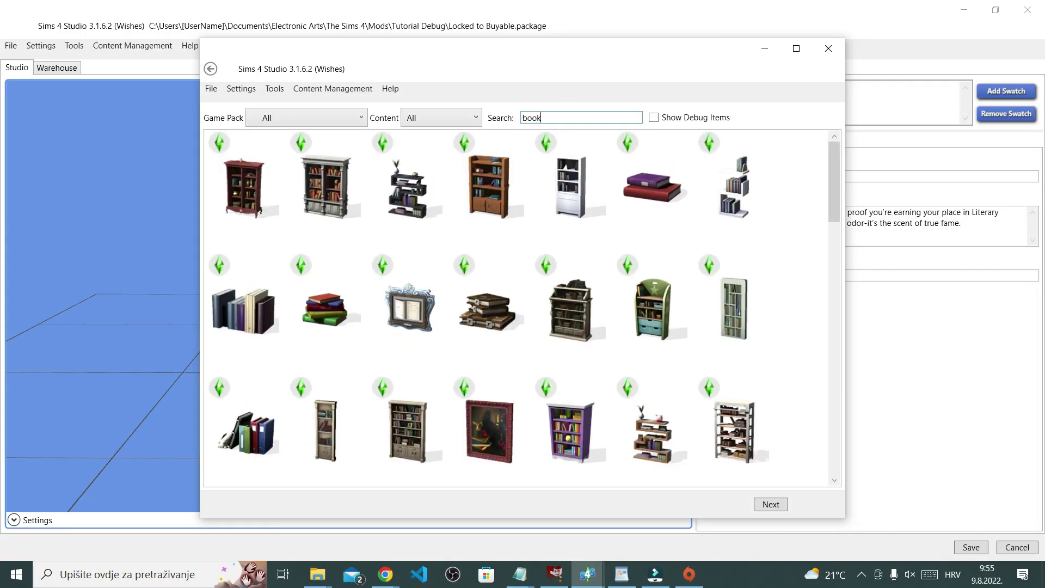
{"action": "scroll", "coordinate": [742, 274], "scroll_direction": "down", "scroll_amount": 15}
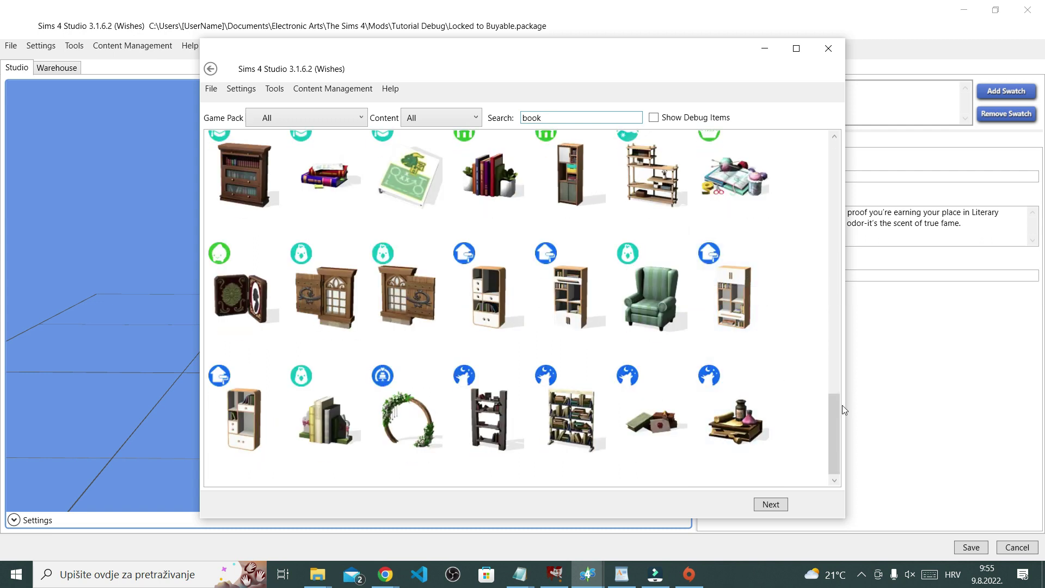
{"action": "left_click_drag", "start_coordinate": [839, 422], "coordinate": [809, 154]}
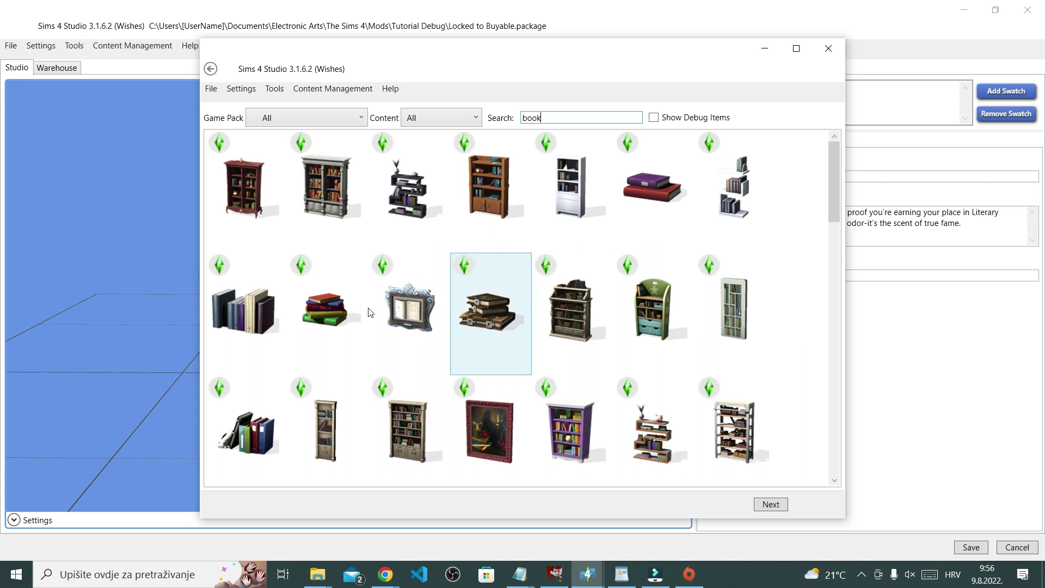
Clone School Binders and Bookend as Books.package and show its resource list.
{"action": "left_click", "coordinate": [263, 447]}
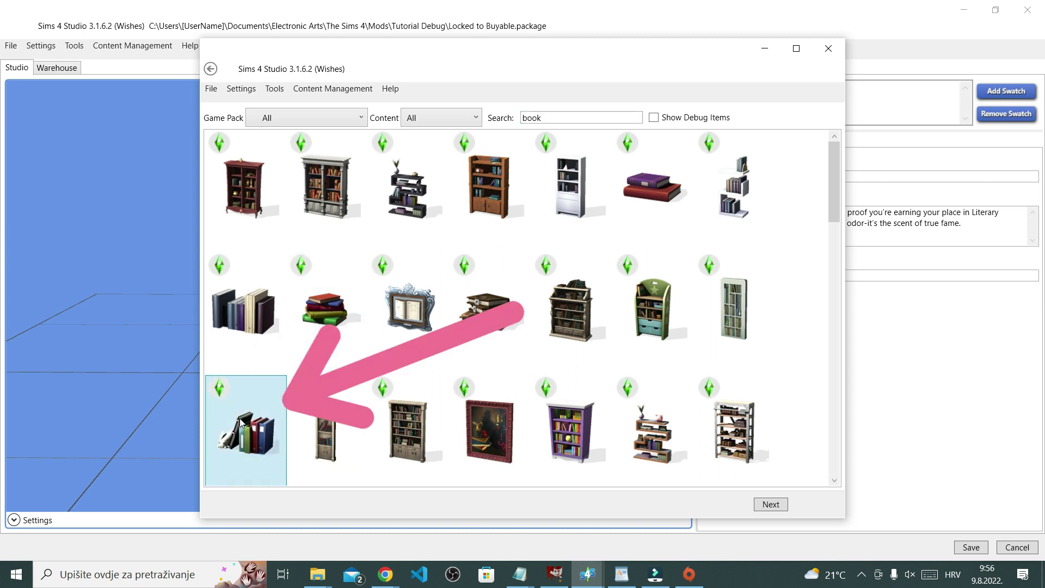
{"action": "left_click", "coordinate": [771, 504]}
{"action": "key", "text": "Return"}
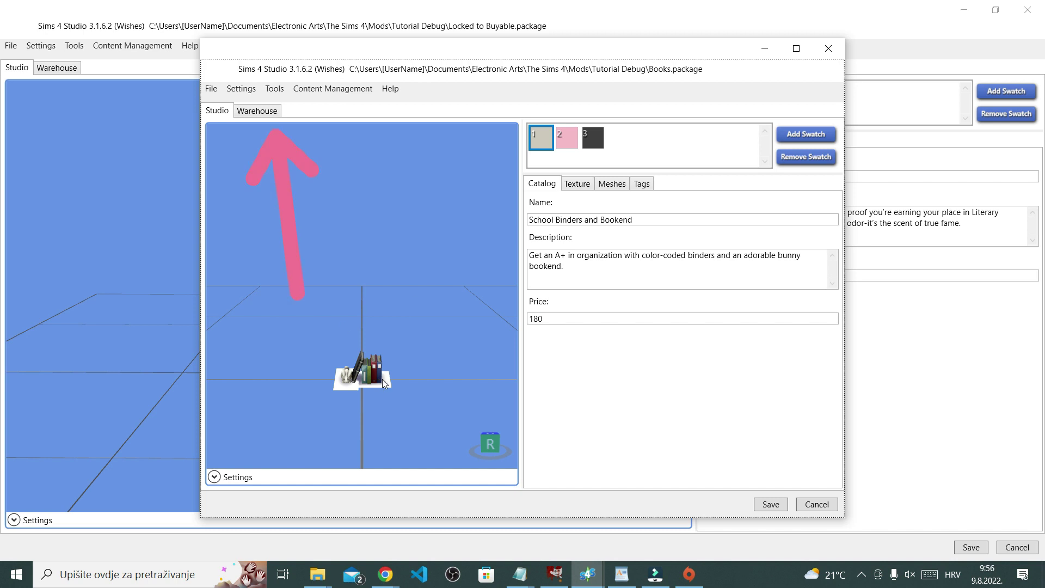
{"action": "left_click", "coordinate": [269, 111]}
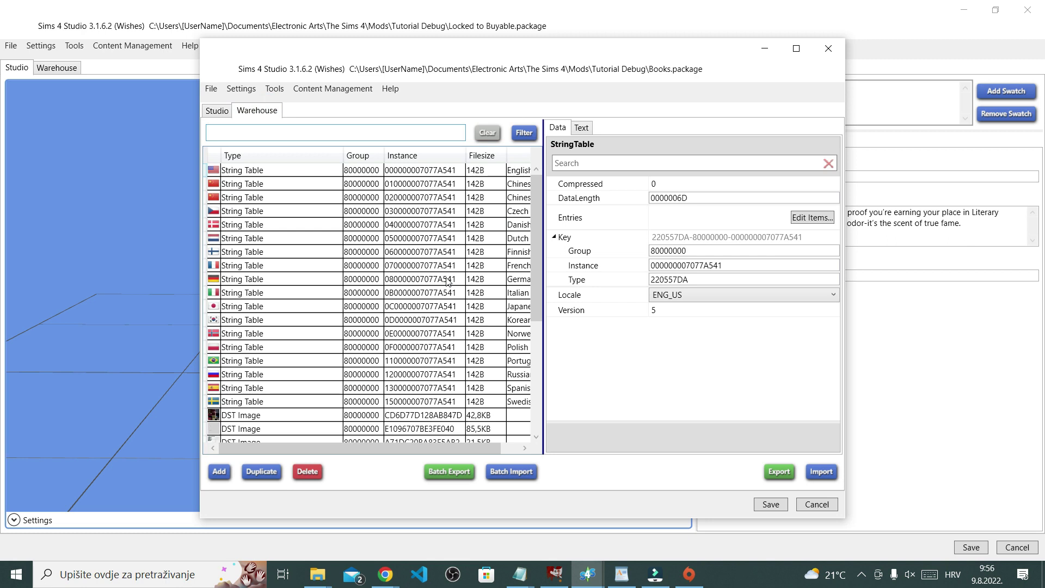
Copy TuningId 228385 from the clone's first Object Definition, then return to the Antique Tomes package.
{"action": "scroll", "coordinate": [445, 241], "scroll_direction": "down", "scroll_amount": 4}
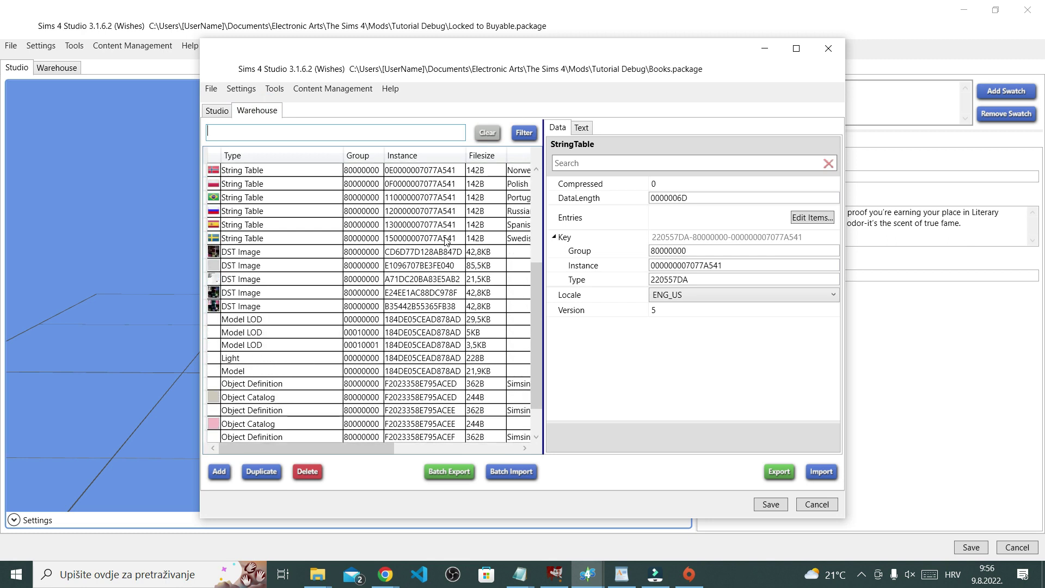
{"action": "scroll", "coordinate": [446, 241], "scroll_direction": "down", "scroll_amount": 1}
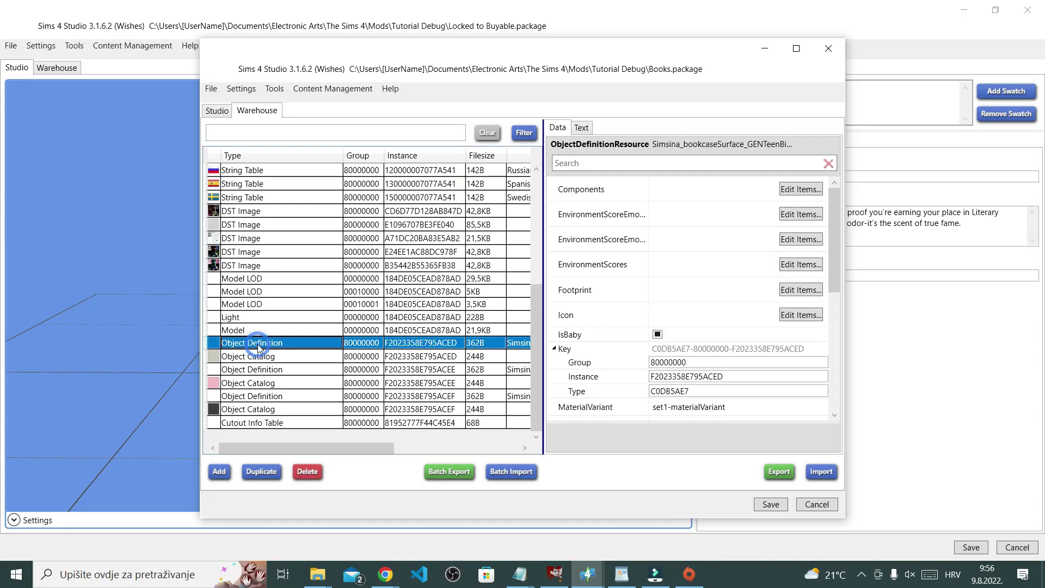
{"action": "left_click", "coordinate": [210, 285]}
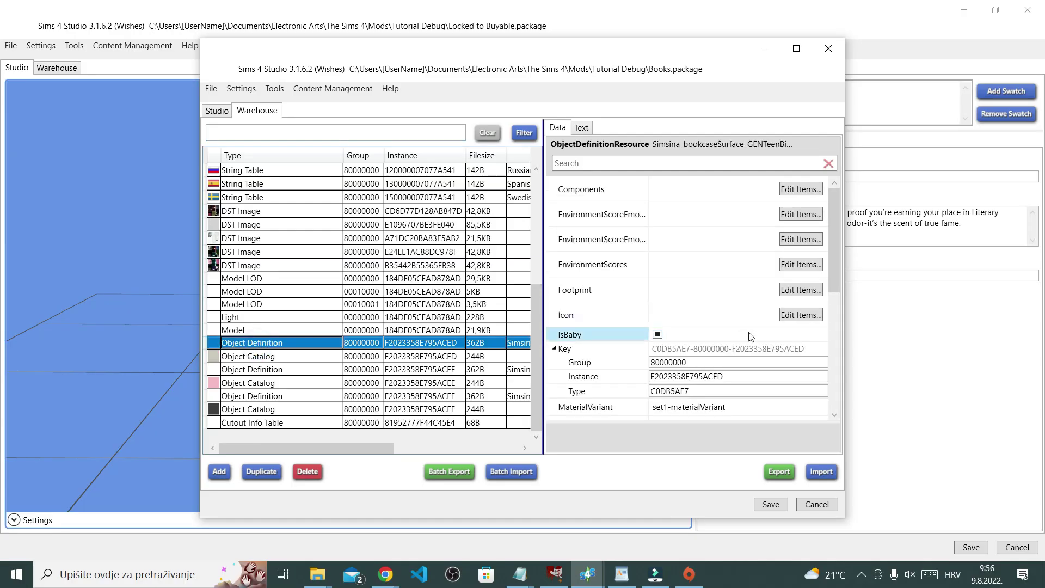
{"action": "scroll", "coordinate": [744, 297], "scroll_direction": "down", "scroll_amount": 4}
{"action": "scroll", "coordinate": [745, 294], "scroll_direction": "down", "scroll_amount": 5}
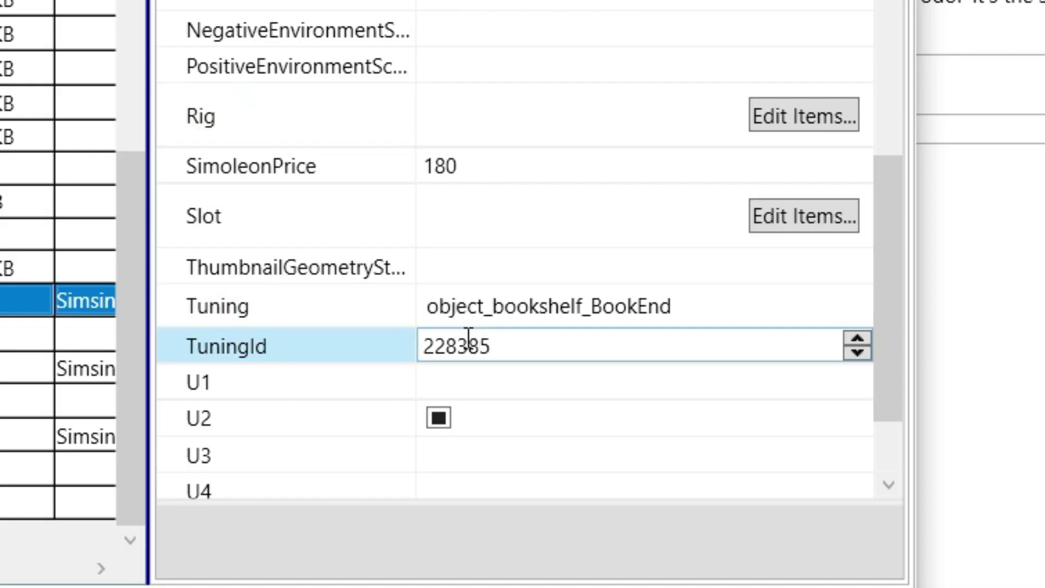
{"action": "double_click", "coordinate": [467, 343]}
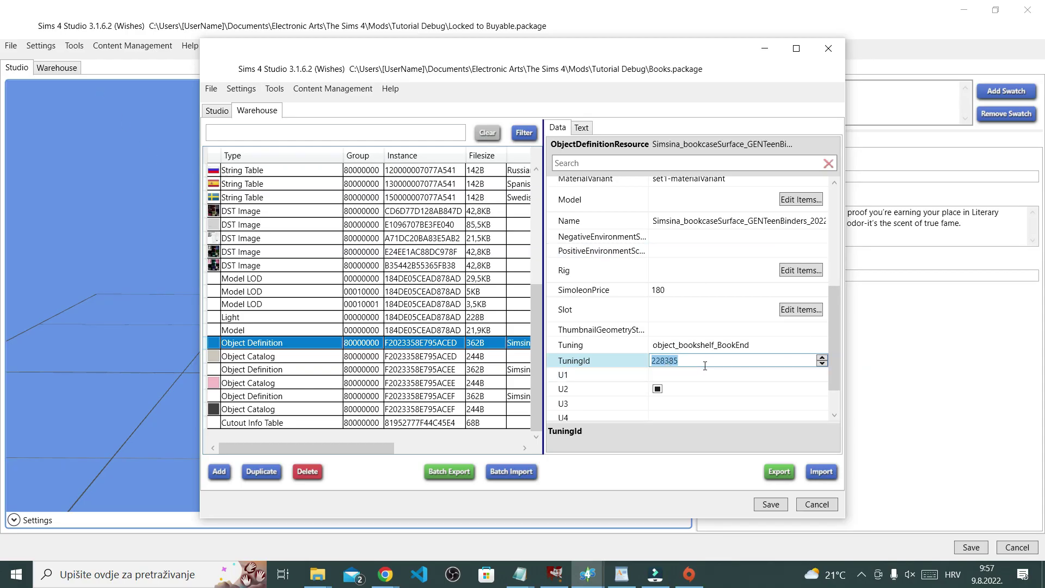
{"action": "left_click", "coordinate": [176, 9]}
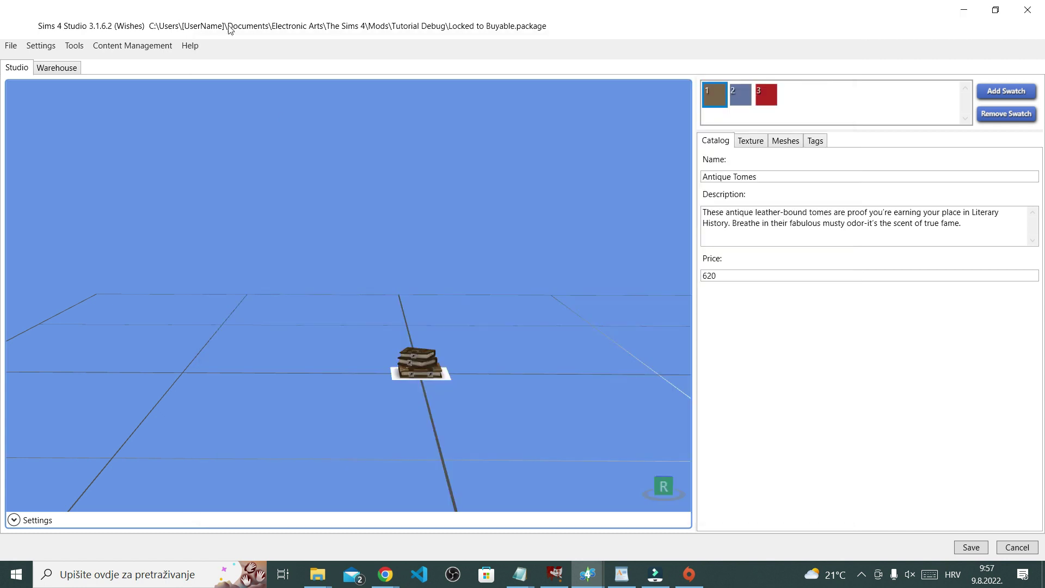
Change the first Object Definition's TuningId from 14961 to 228385.
{"action": "left_click", "coordinate": [57, 68]}
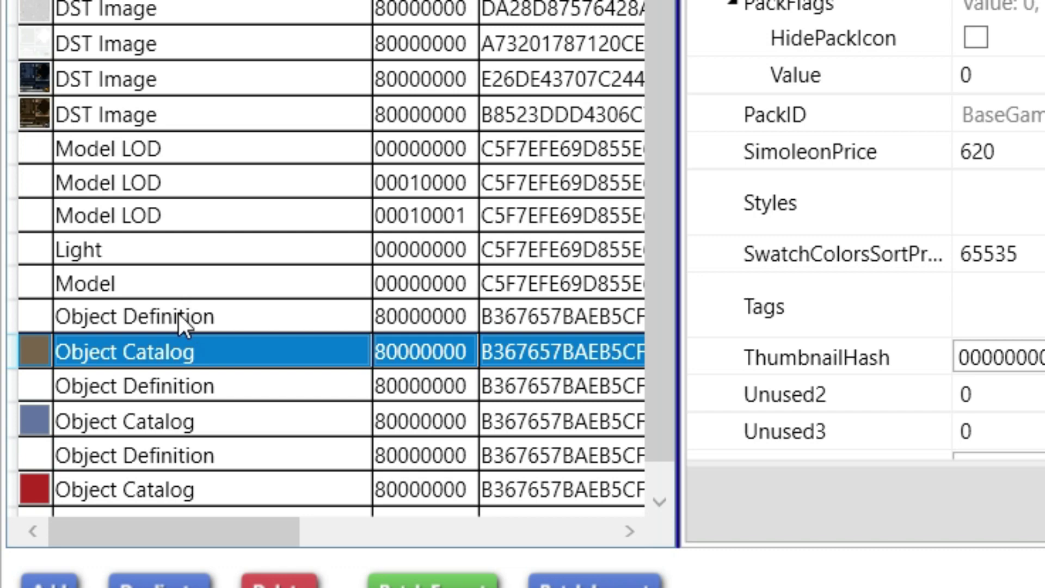
{"action": "left_click", "coordinate": [180, 317]}
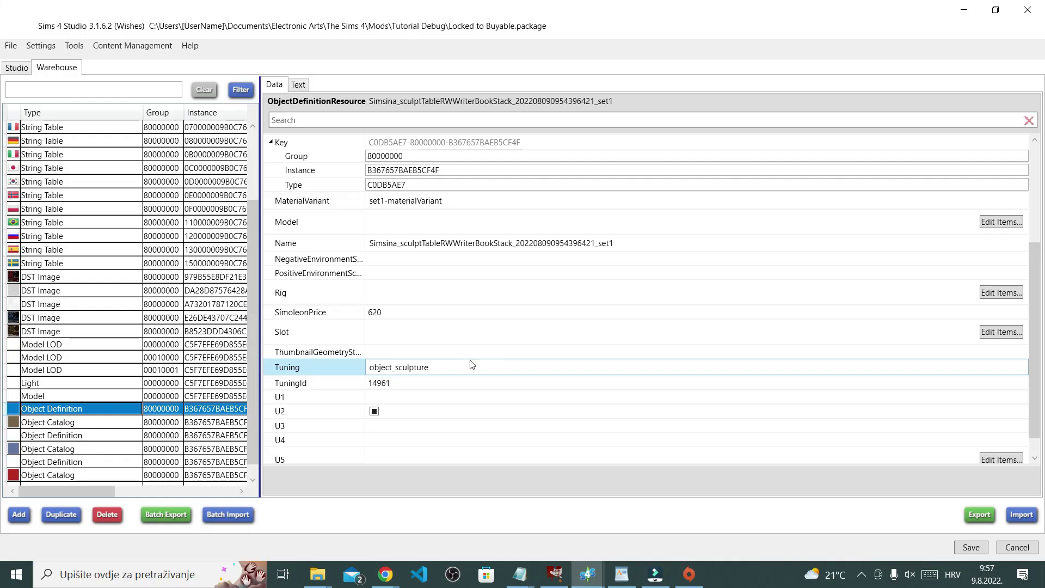
{"action": "left_click", "coordinate": [384, 383]}
{"action": "double_click", "coordinate": [385, 383]}
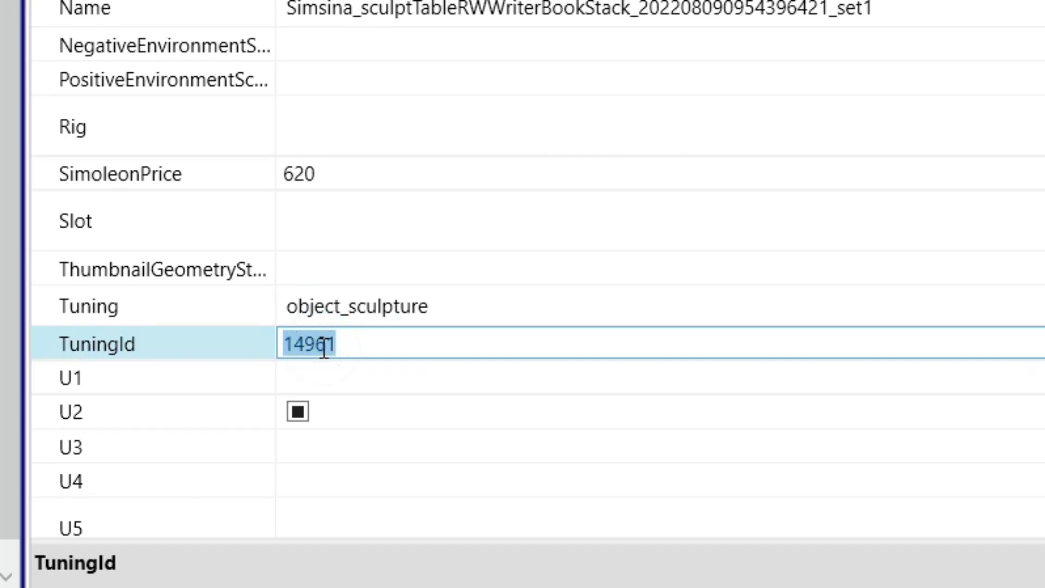
{"action": "type", "text": "228385"}
{"action": "left_click", "coordinate": [427, 444]}
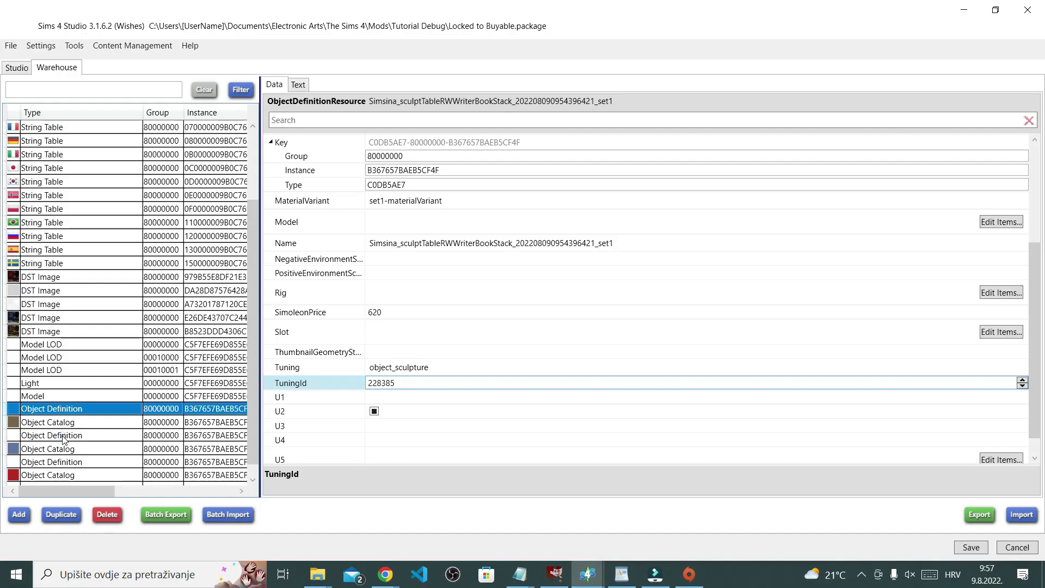
Set the set2 and set3 Object Definitions' TuningId from 14961 to 228385.
{"action": "left_click", "coordinate": [62, 436]}
{"action": "left_click", "coordinate": [392, 368]}
{"action": "left_click", "coordinate": [375, 397]}
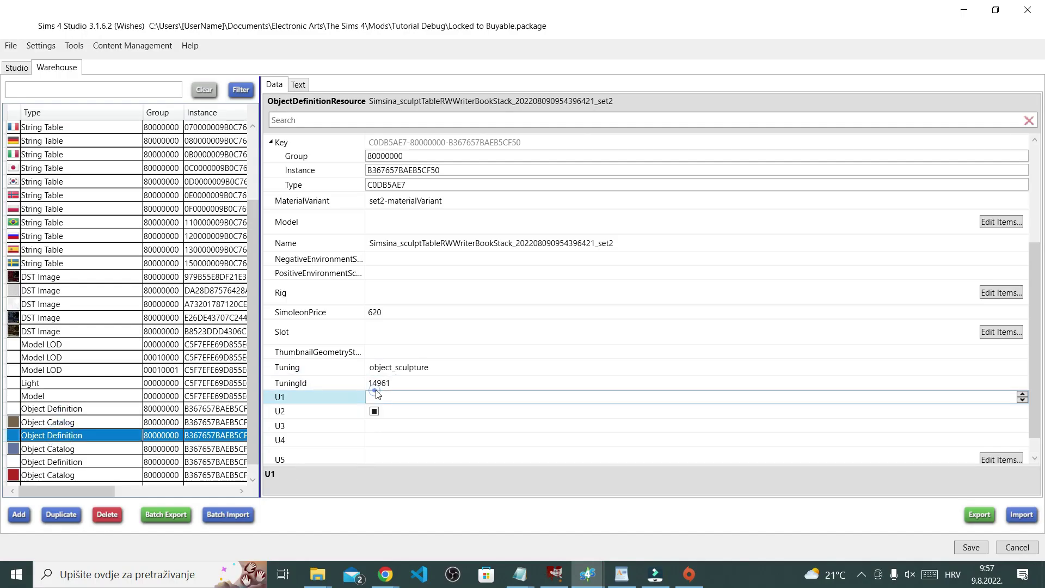
{"action": "left_click", "coordinate": [384, 383]}
{"action": "double_click", "coordinate": [385, 382]}
{"action": "type", "text": "228385"}
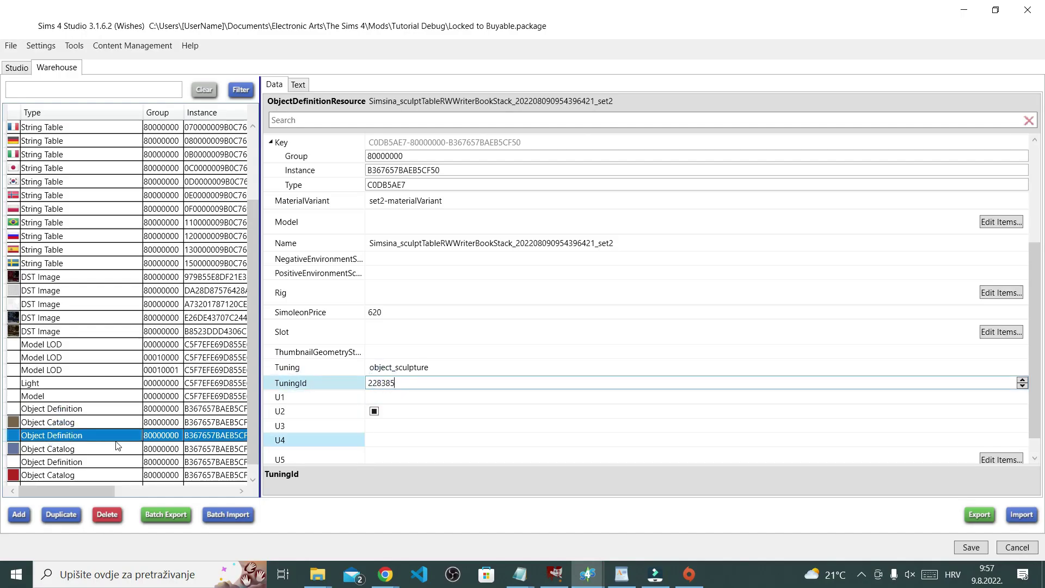
{"action": "left_click", "coordinate": [90, 463]}
{"action": "left_click", "coordinate": [362, 411]}
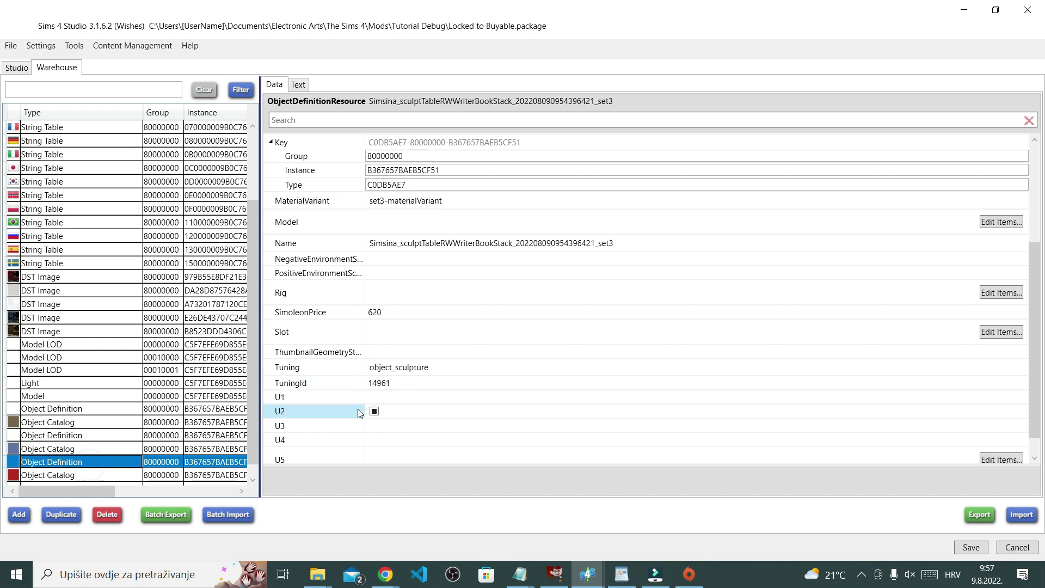
{"action": "left_click", "coordinate": [385, 382]}
{"action": "double_click", "coordinate": [385, 383]}
{"action": "type", "text": "228385"}
{"action": "scroll", "coordinate": [133, 401], "scroll_direction": "down", "scroll_amount": 1}
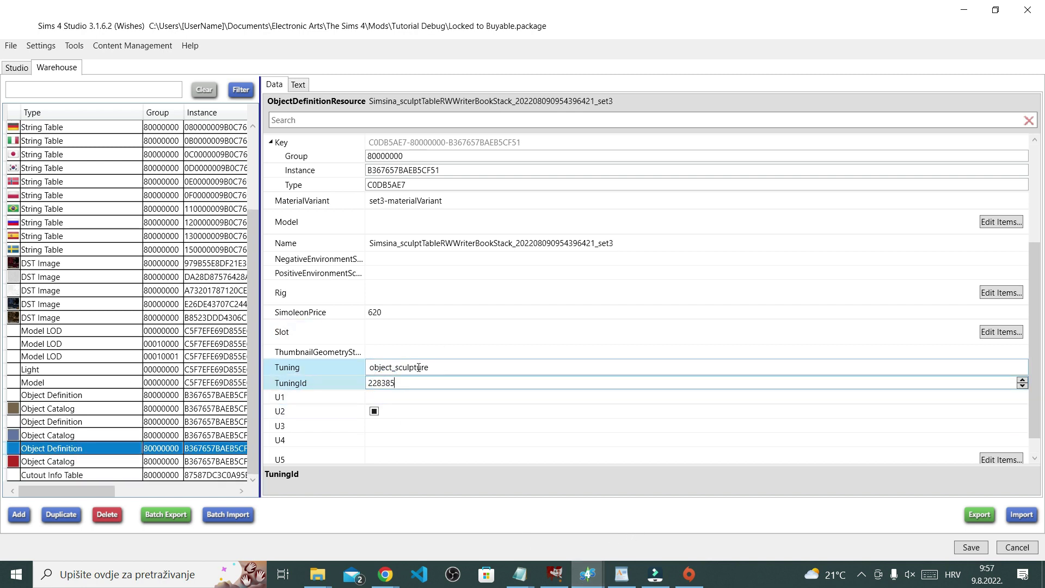
Copy the Tuning value object_bookshelf_BookEnd from the Books package clone.
{"action": "mouse_move", "coordinate": [587, 574]}
{"action": "left_click", "coordinate": [648, 506]}
{"action": "left_click", "coordinate": [719, 345]}
{"action": "double_click", "coordinate": [719, 344]}
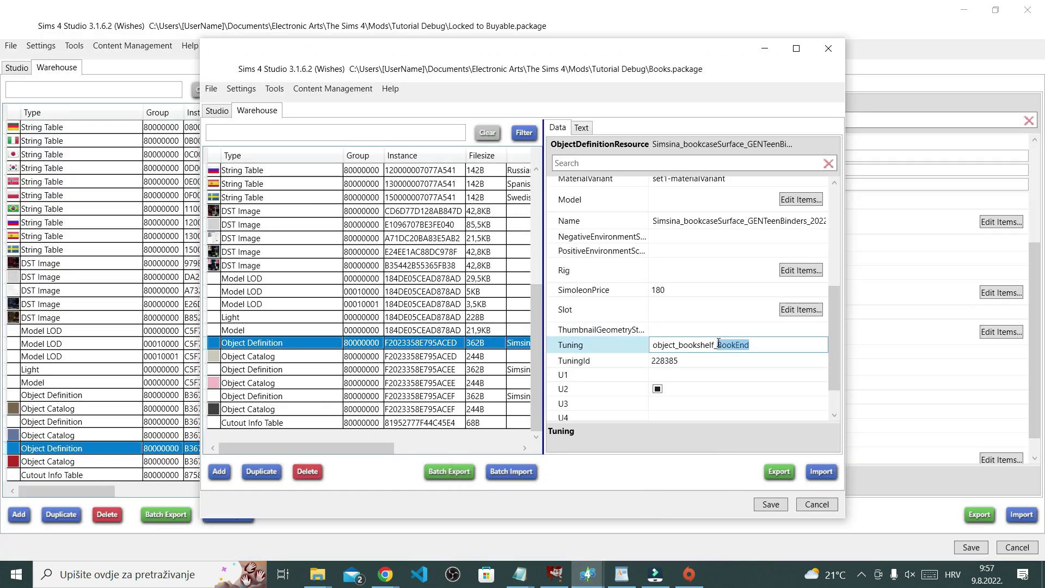
{"action": "left_click", "coordinate": [755, 344]}
{"action": "left_click_drag", "start_coordinate": [754, 344], "coordinate": [653, 345]}
{"action": "key", "text": "ctrl+c"}
Replace object_sculpture with object_bookshelf_BookEnd in the set3, set2 and set1 Tuning fields.
{"action": "left_click", "coordinate": [765, 48]}
{"action": "left_click", "coordinate": [435, 363]}
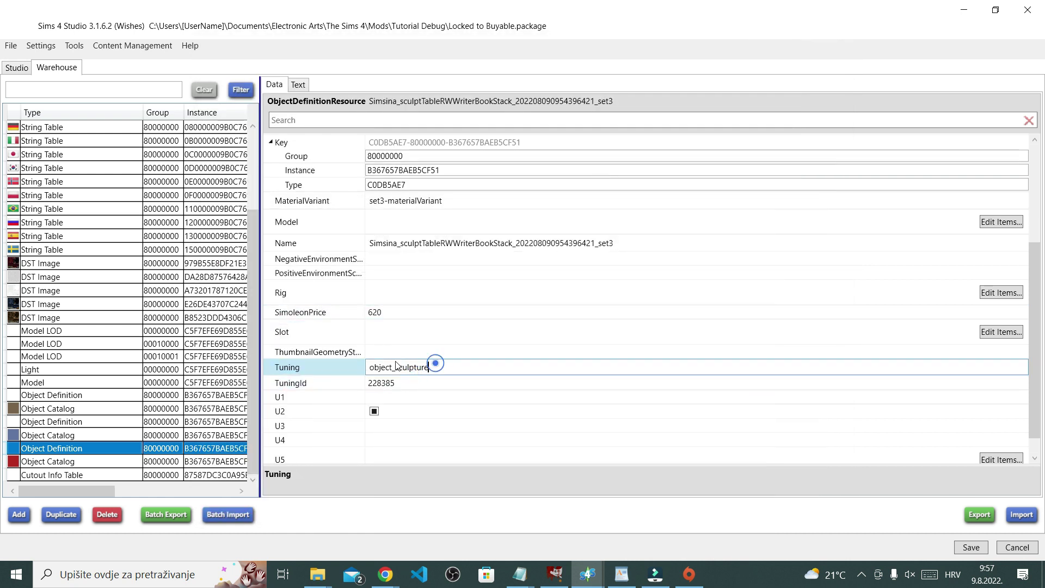
{"action": "key", "text": "ctrl+a"}
{"action": "key", "text": "ctrl+v"}
{"action": "left_click", "coordinate": [67, 421]}
{"action": "left_click", "coordinate": [441, 367]}
{"action": "key", "text": "ctrl+a"}
{"action": "key", "text": "ctrl+v"}
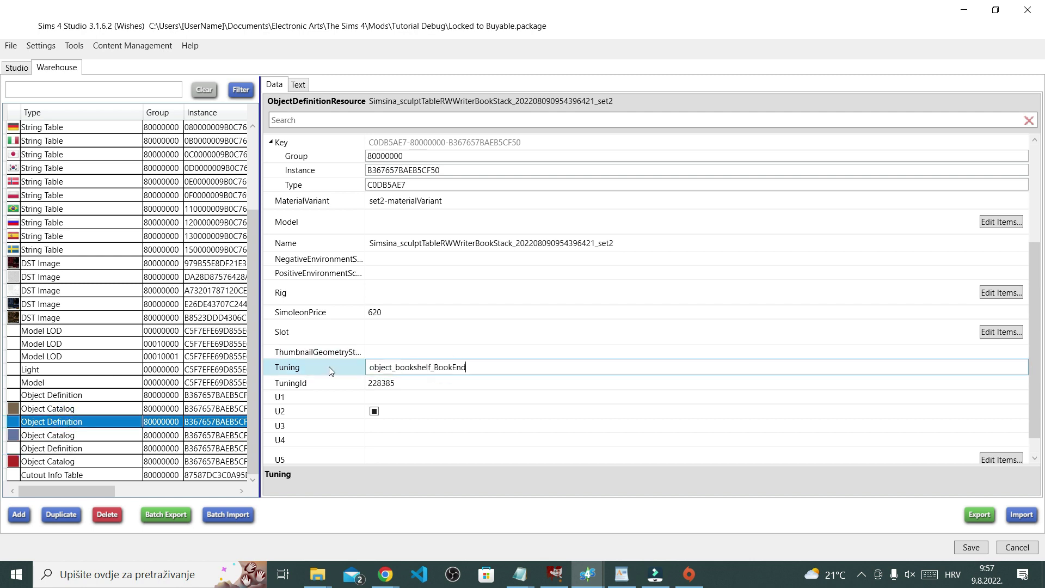
{"action": "left_click", "coordinate": [64, 395]}
{"action": "left_click", "coordinate": [438, 367]}
{"action": "double_click", "coordinate": [436, 367]}
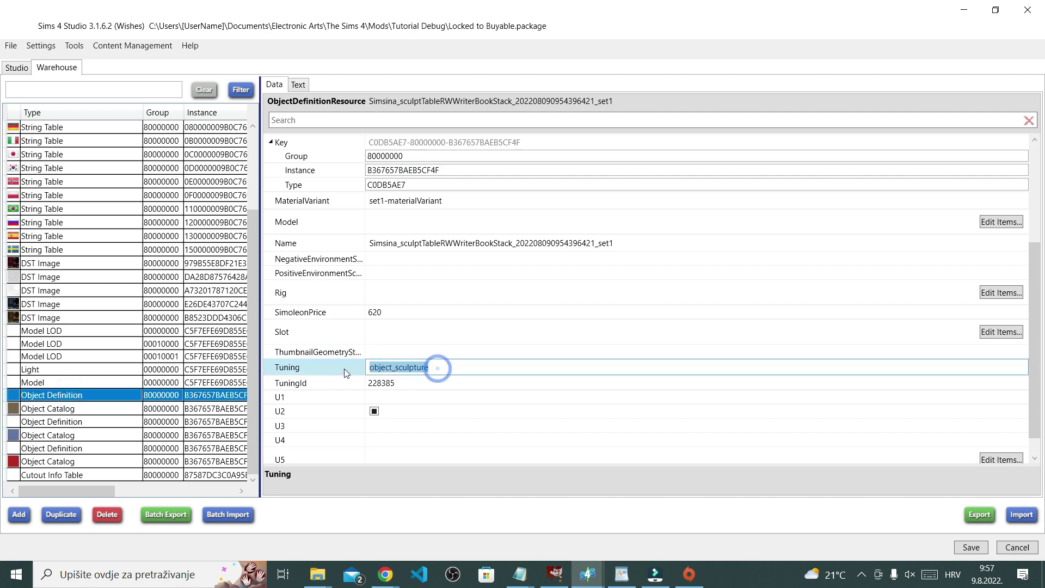
{"action": "key", "text": "ctrl+v"}
Save the Antique Tomes package and confirm.
{"action": "left_click", "coordinate": [974, 547]}
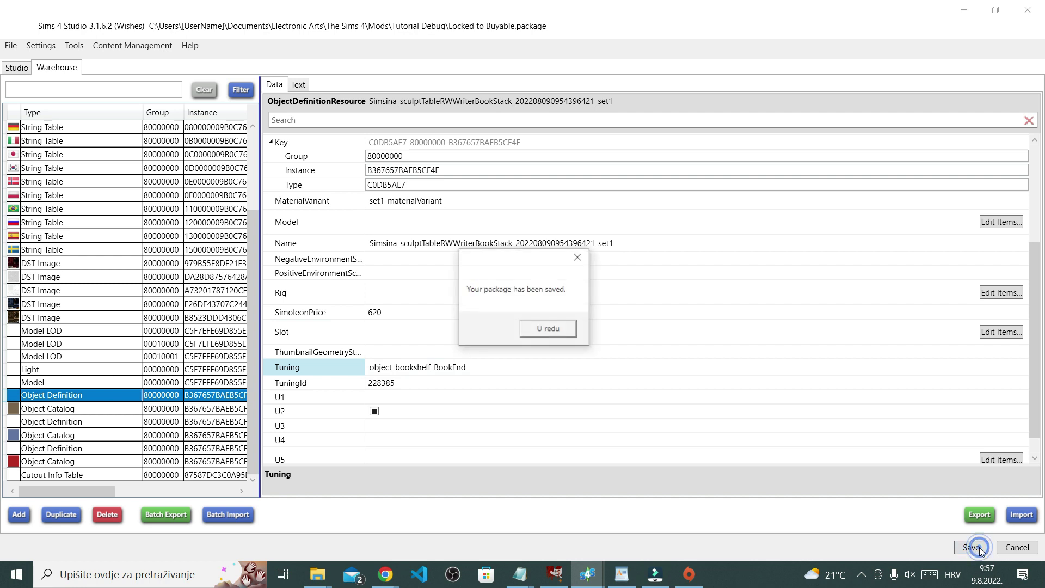
{"action": "left_click", "coordinate": [543, 328]}
{"action": "left_click", "coordinate": [682, 430]}
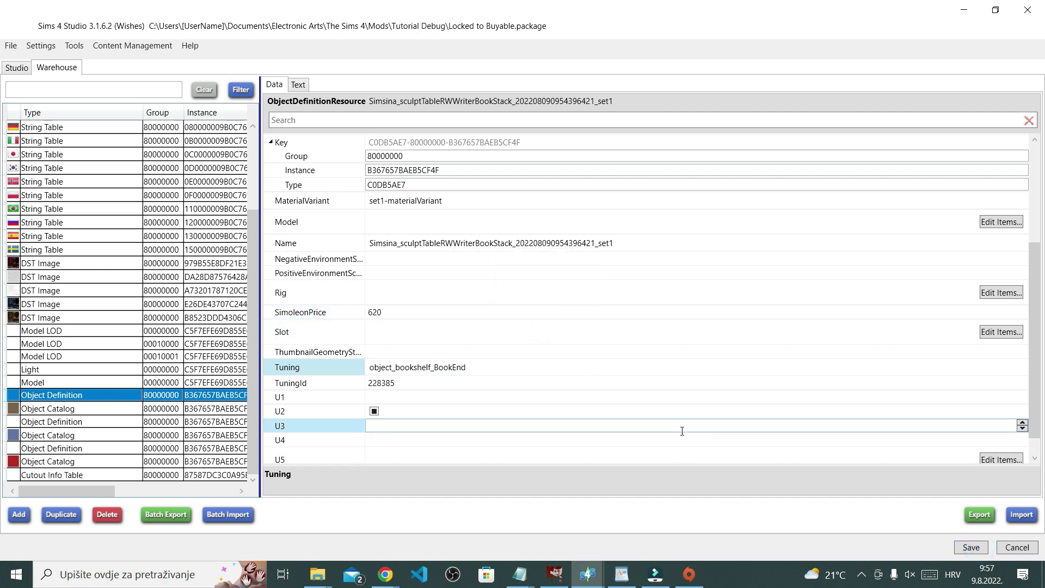
Check the Books package Object Catalog's ObjectTooltipTags, which list MotiveFun with value 5.
{"action": "left_click", "coordinate": [699, 387]}
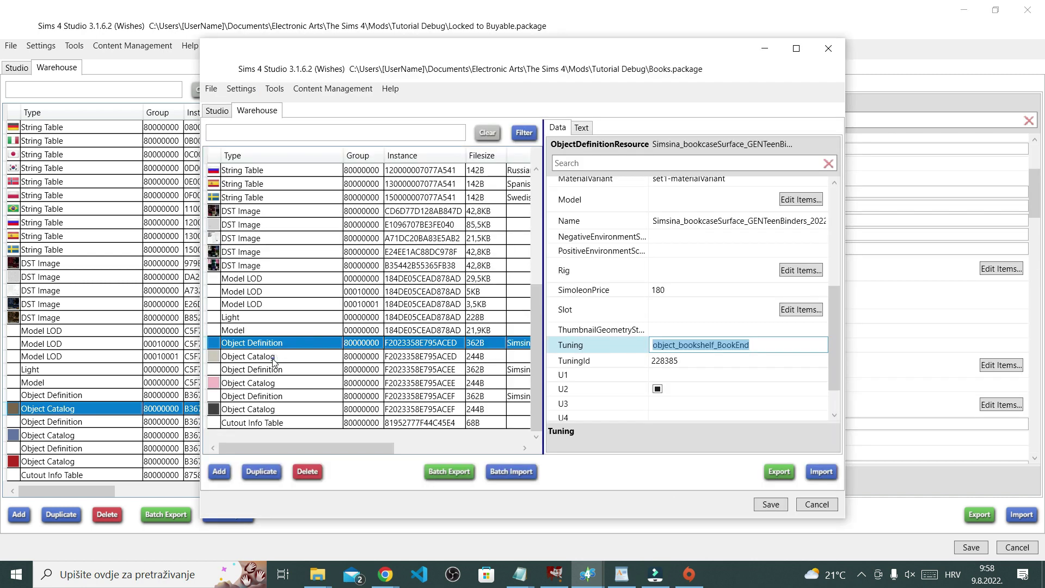
{"action": "left_click", "coordinate": [279, 360]}
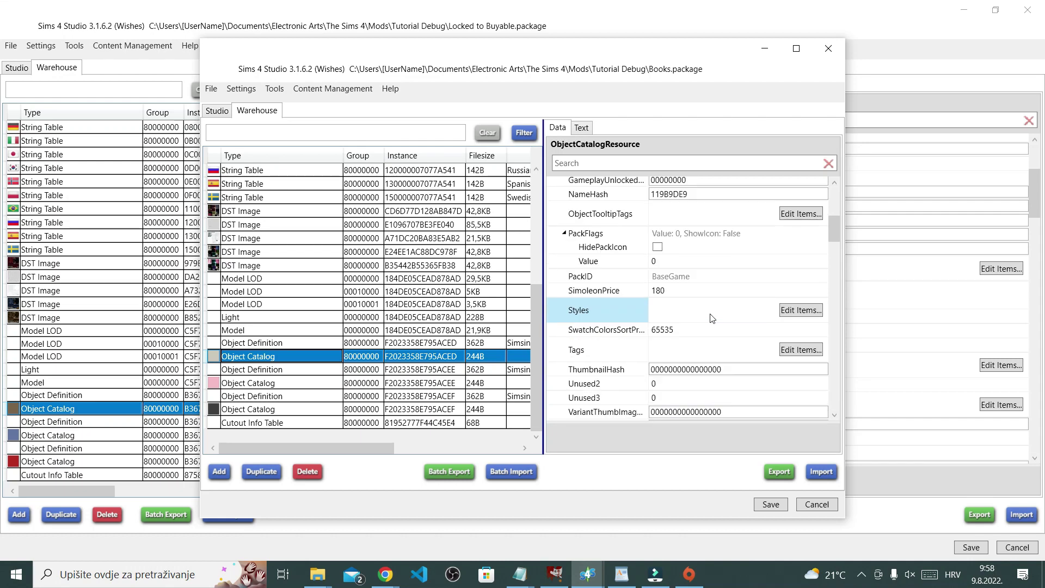
{"action": "scroll", "coordinate": [712, 317], "scroll_direction": "up", "scroll_amount": 3}
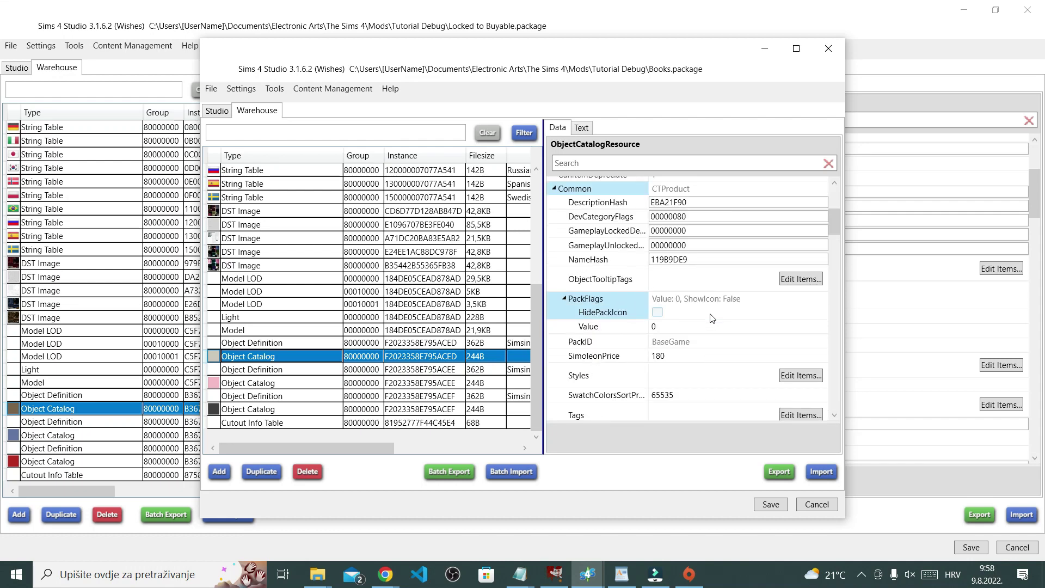
{"action": "scroll", "coordinate": [712, 318], "scroll_direction": "up", "scroll_amount": 3}
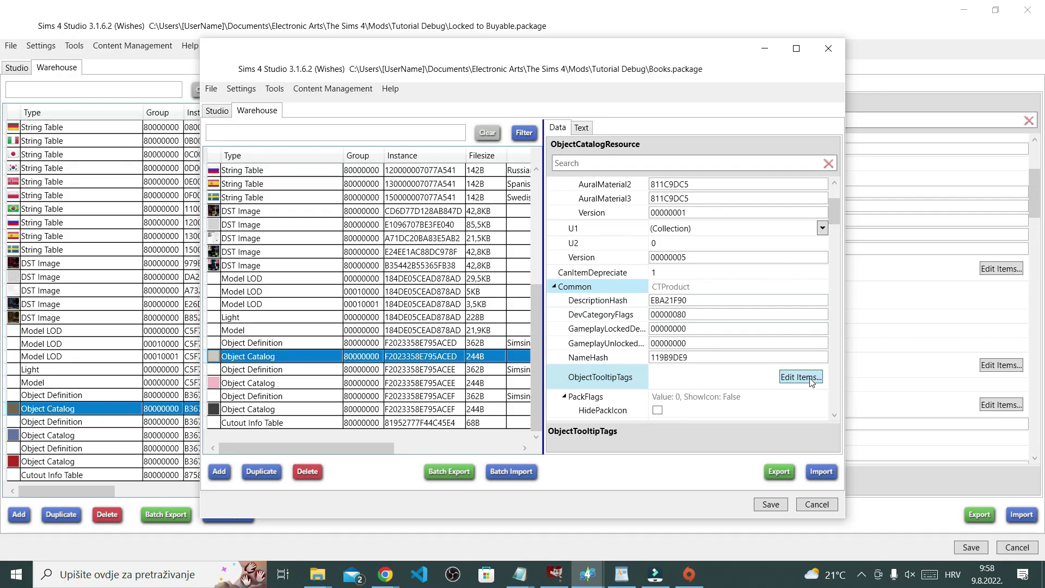
{"action": "left_click", "coordinate": [866, 380]}
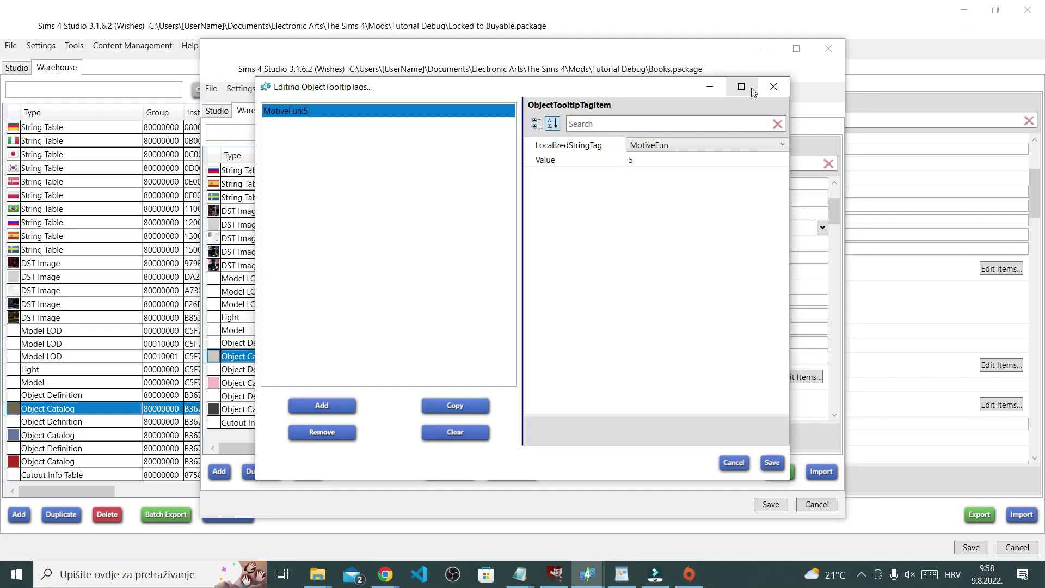
{"action": "left_click", "coordinate": [955, 16]}
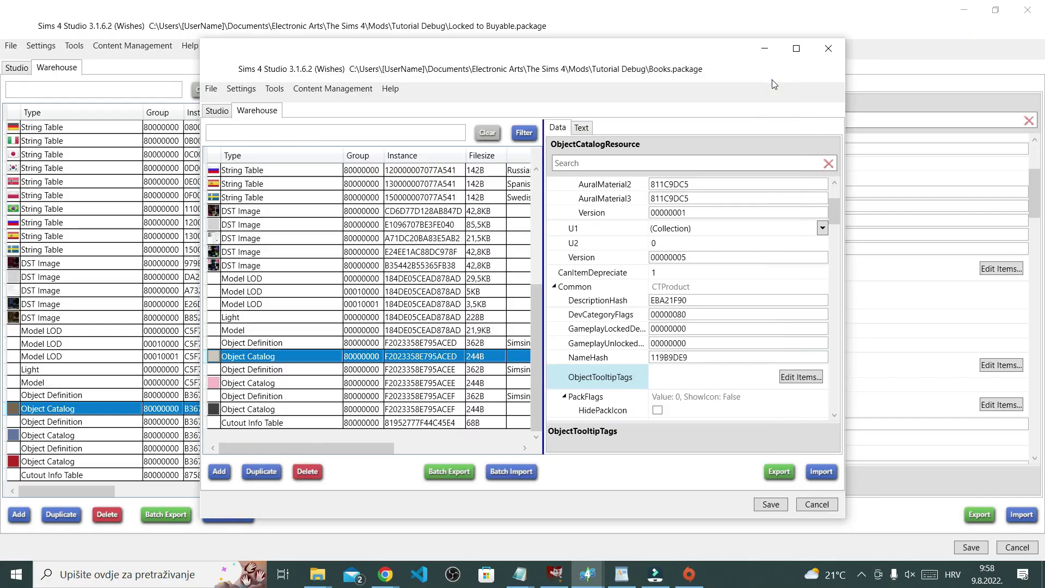
Replace the brown swatch's AmbienceImaginative:5 tooltip tag with MotiveFun value 5.
{"action": "left_click", "coordinate": [764, 48]}
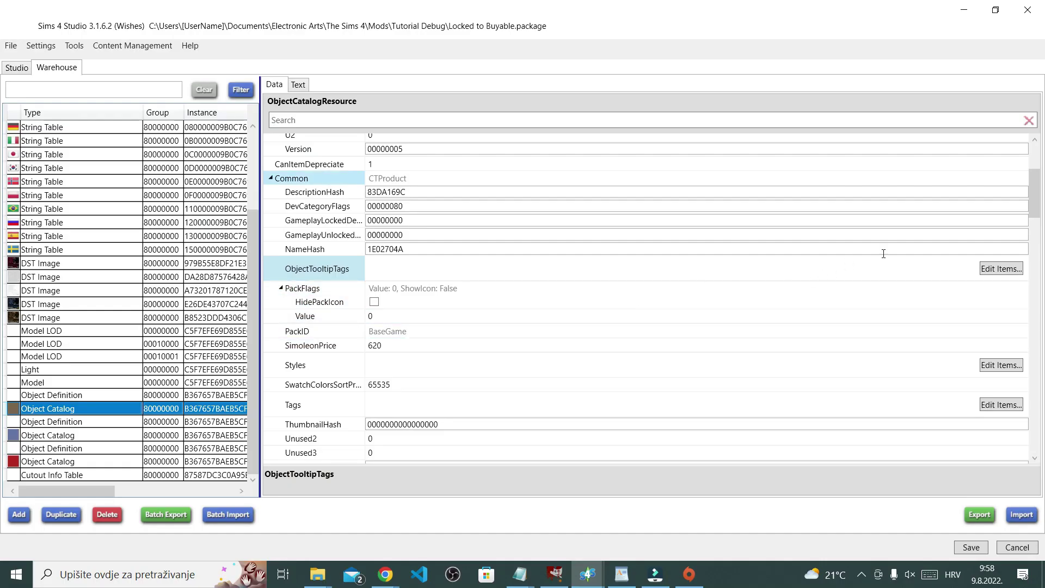
{"action": "left_click", "coordinate": [991, 269]}
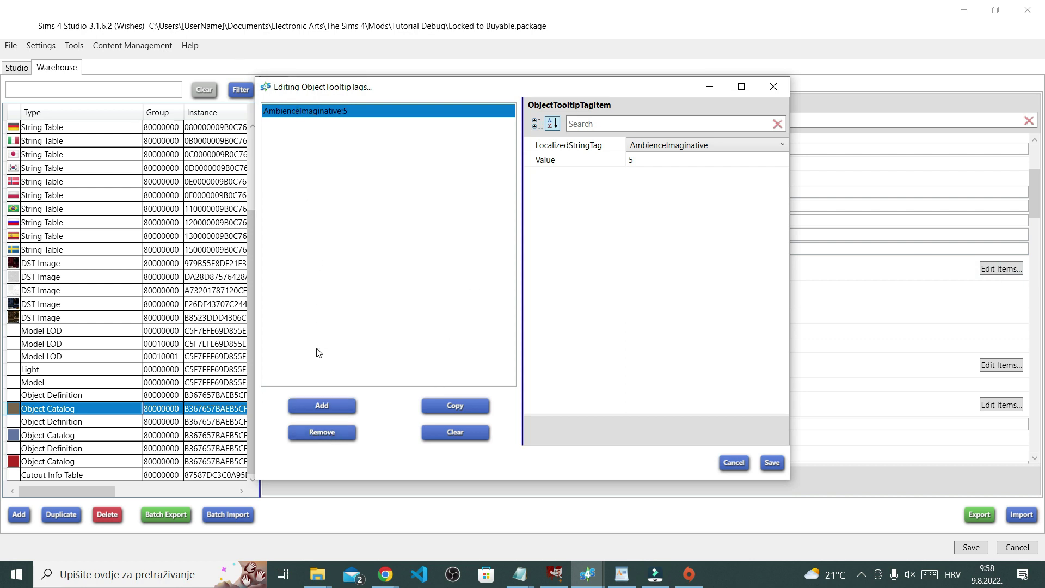
{"action": "left_click", "coordinate": [333, 432]}
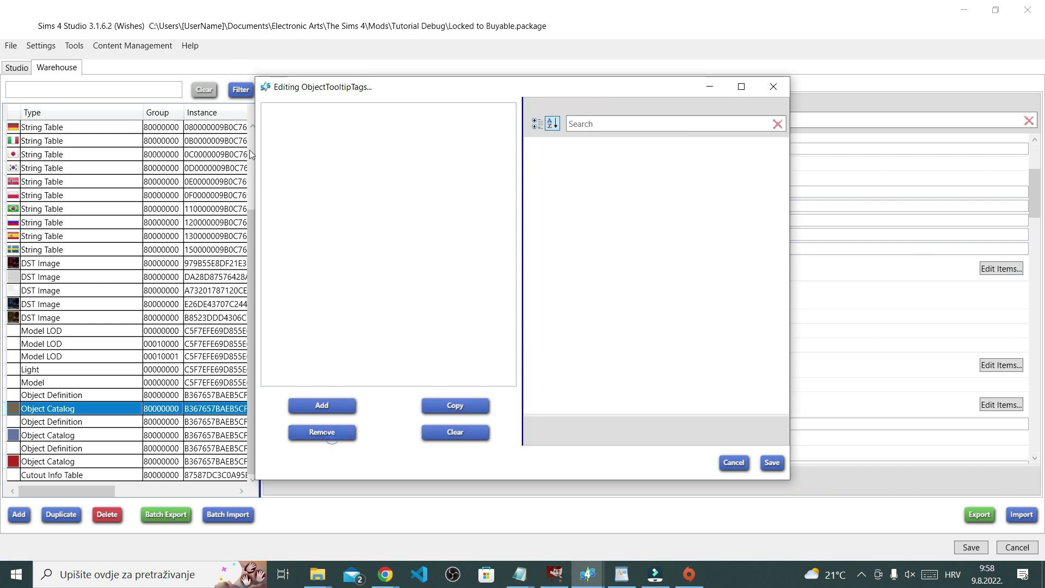
{"action": "left_click", "coordinate": [338, 409]}
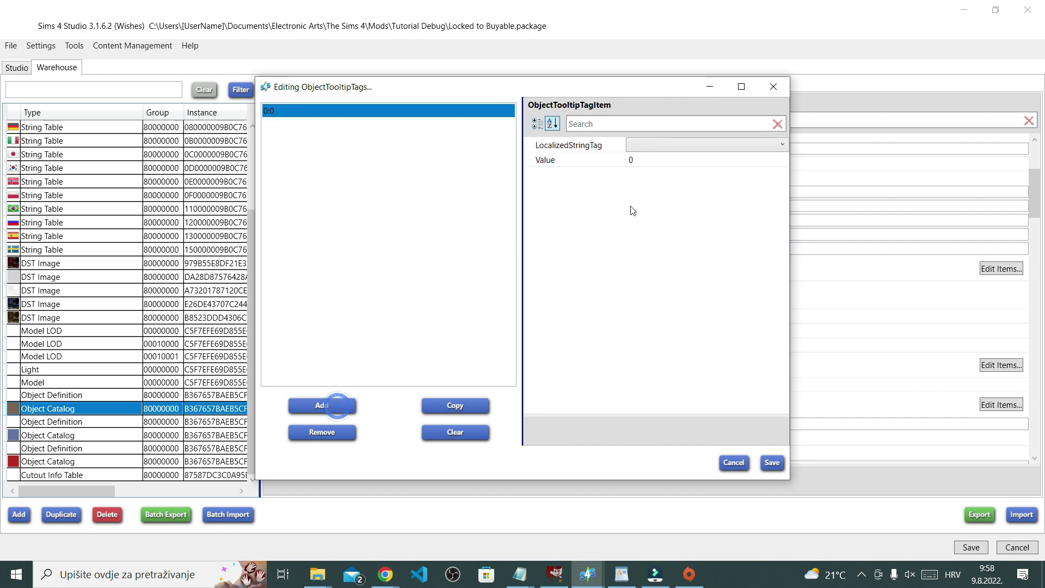
{"action": "left_click", "coordinate": [737, 145]}
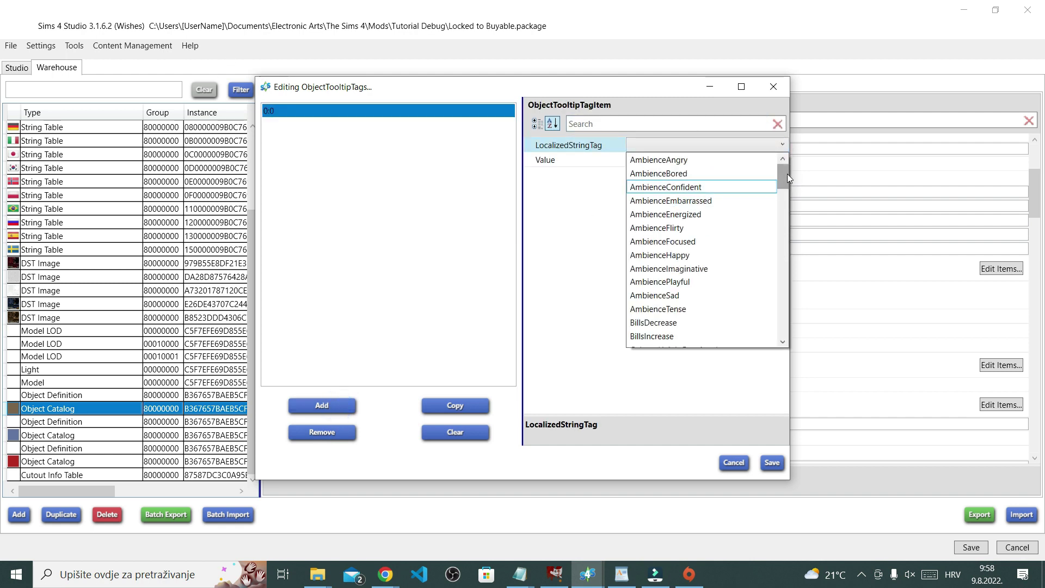
{"action": "left_click_drag", "start_coordinate": [787, 175], "coordinate": [792, 256]}
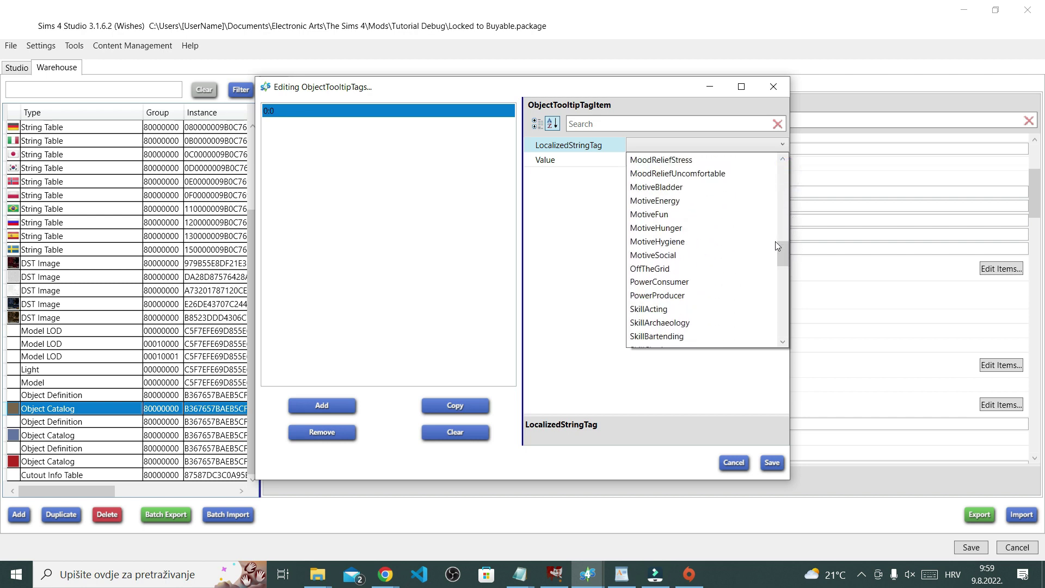
{"action": "left_click", "coordinate": [683, 214]}
{"action": "left_click", "coordinate": [707, 160]}
{"action": "left_click", "coordinate": [784, 156]}
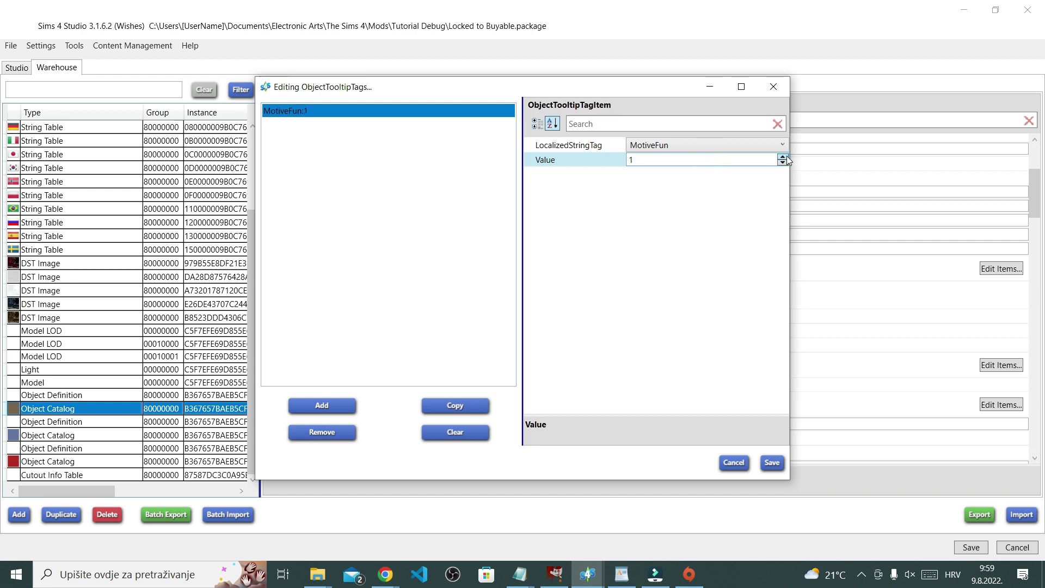
{"action": "left_click", "coordinate": [783, 157]}
{"action": "left_click", "coordinate": [783, 157]}
{"action": "left_click", "coordinate": [783, 157]}
{"action": "left_click", "coordinate": [783, 156]}
{"action": "left_click", "coordinate": [772, 463]}
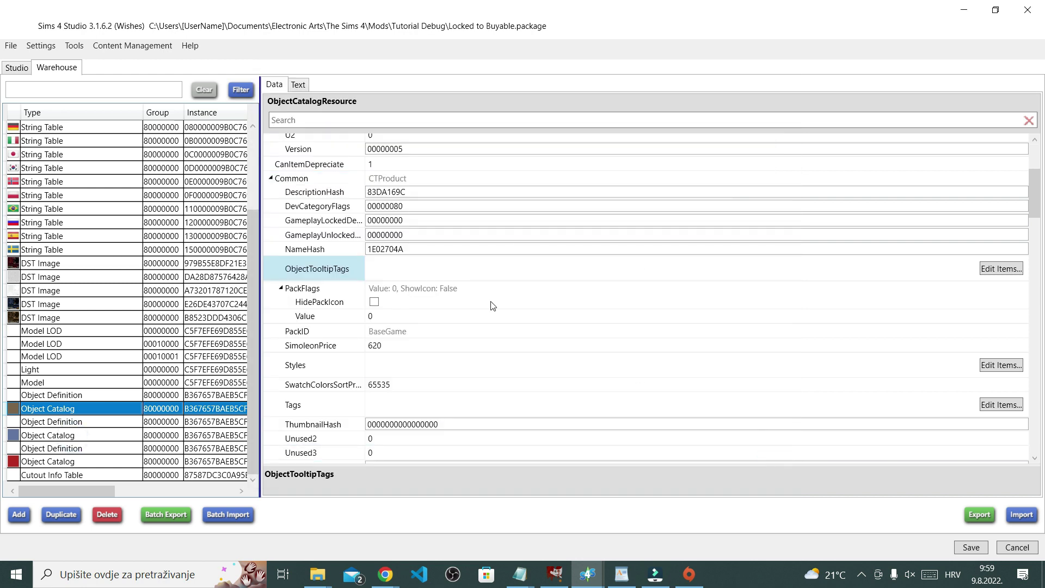
Replace the blue swatch's AmbienceImaginative tag with MotiveFun value 5.
{"action": "left_click", "coordinate": [1001, 268]}
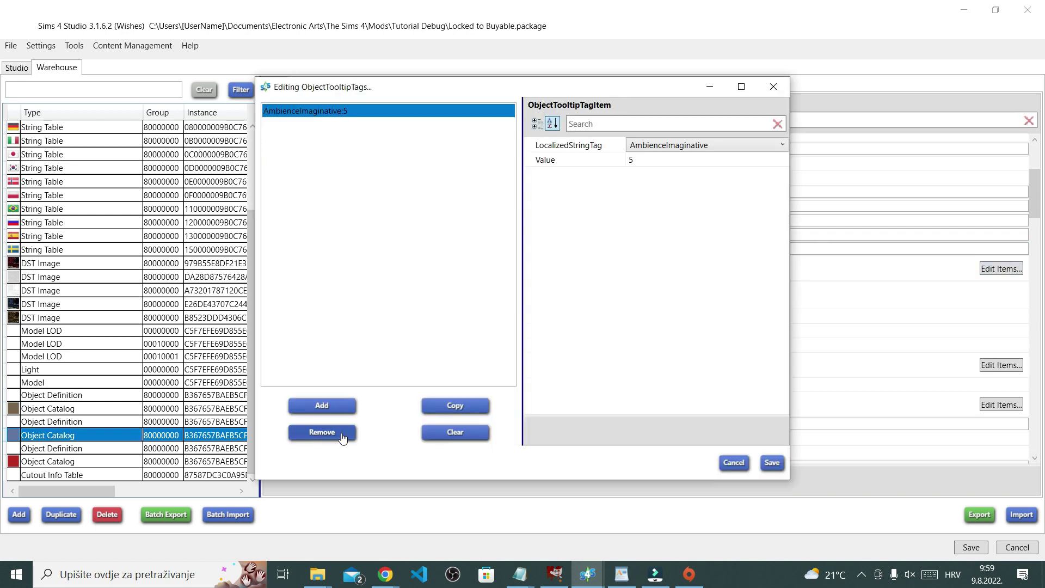
{"action": "left_click", "coordinate": [321, 432]}
{"action": "left_click", "coordinate": [321, 405]}
{"action": "left_click", "coordinate": [782, 145]}
{"action": "left_click_drag", "start_coordinate": [785, 198], "coordinate": [791, 252]}
{"action": "left_click", "coordinate": [701, 272]}
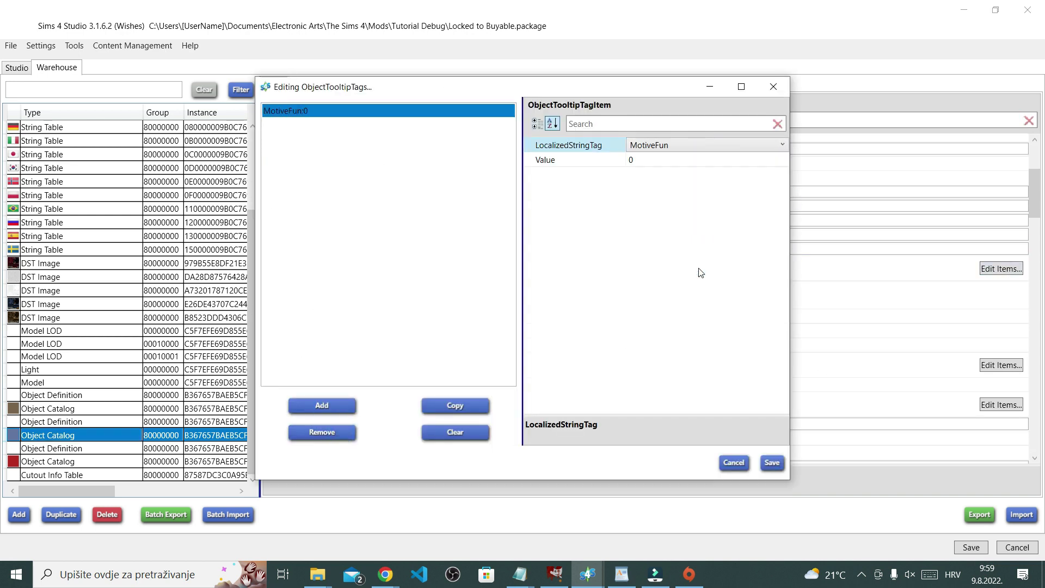
{"action": "left_click", "coordinate": [782, 157]}
{"action": "left_click", "coordinate": [783, 156]}
{"action": "left_click", "coordinate": [783, 156]}
{"action": "left_click", "coordinate": [782, 157]}
{"action": "left_click", "coordinate": [783, 157]}
{"action": "left_click", "coordinate": [772, 462]}
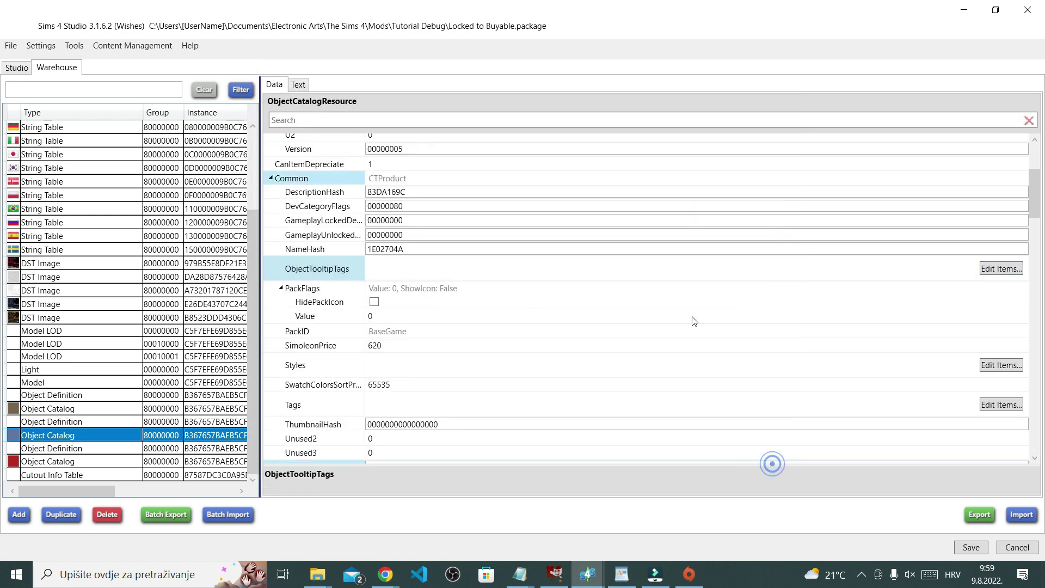
Give the red swatch's Object Catalog a MotiveFun tooltip tag with value 5.
{"action": "left_click", "coordinate": [111, 463]}
{"action": "left_click", "coordinate": [1001, 268]}
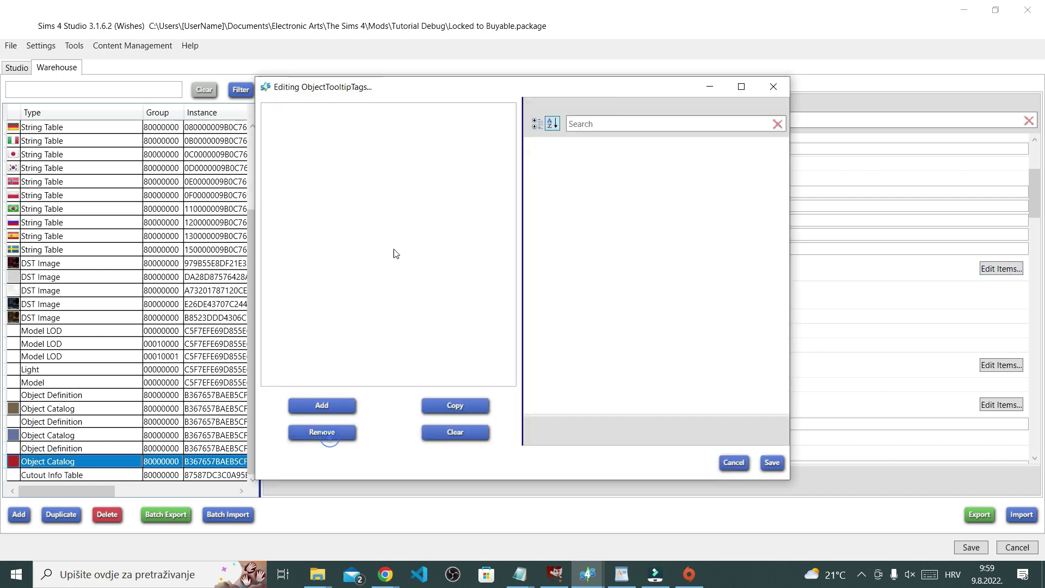
{"action": "left_click", "coordinate": [321, 405]}
{"action": "left_click", "coordinate": [781, 145]}
{"action": "scroll", "coordinate": [735, 250], "scroll_direction": "down", "scroll_amount": 10}
{"action": "left_click", "coordinate": [735, 250]}
{"action": "double_click", "coordinate": [782, 157]}
{"action": "double_click", "coordinate": [782, 157]}
{"action": "left_click", "coordinate": [783, 156]}
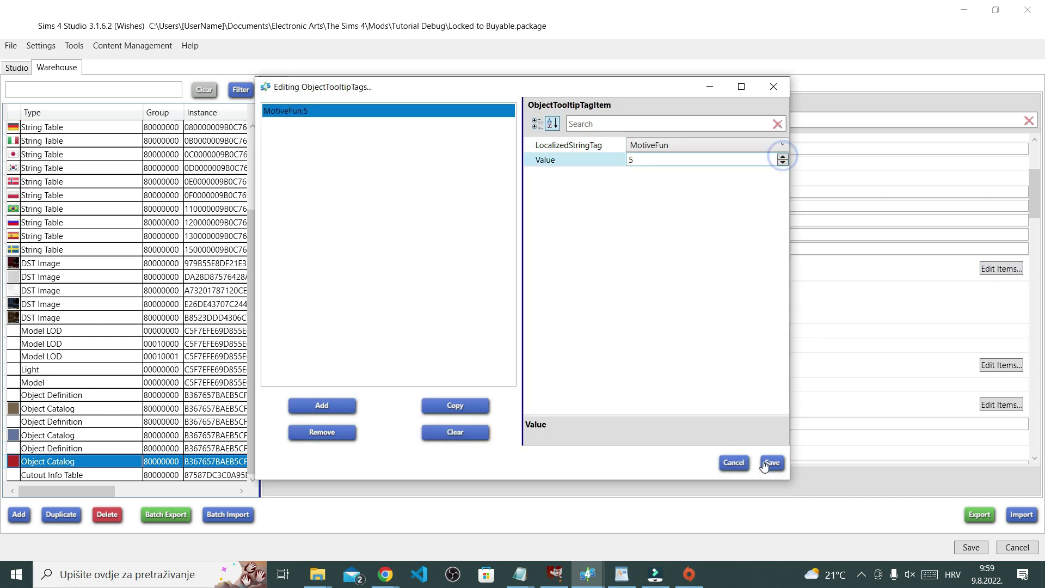
{"action": "left_click", "coordinate": [771, 462]}
Save the package, then tag all swatches as Bookshelf under Storage.
{"action": "left_click", "coordinate": [970, 547]}
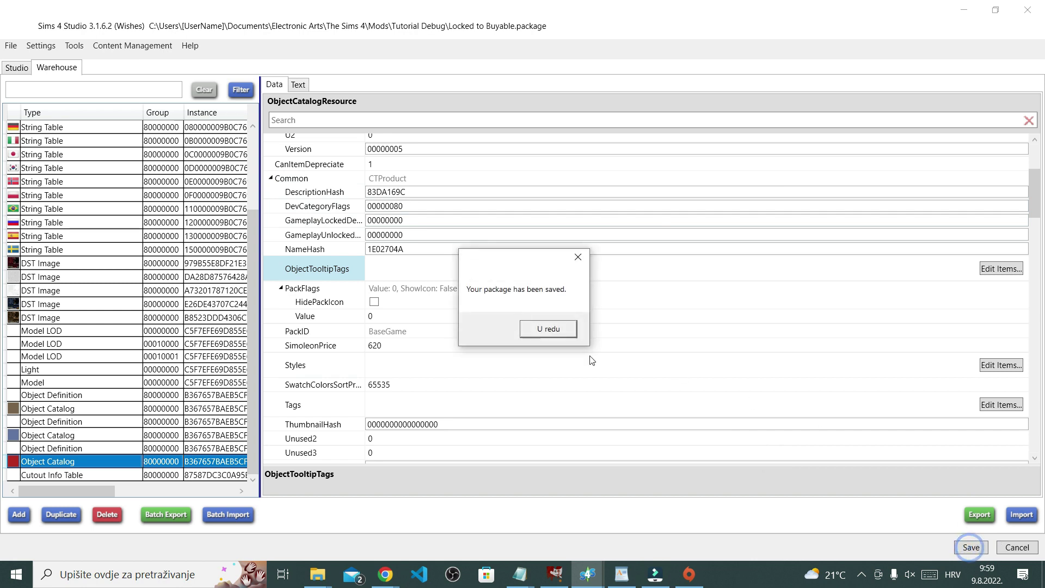
{"action": "left_click", "coordinate": [546, 328]}
{"action": "left_click", "coordinate": [15, 67]}
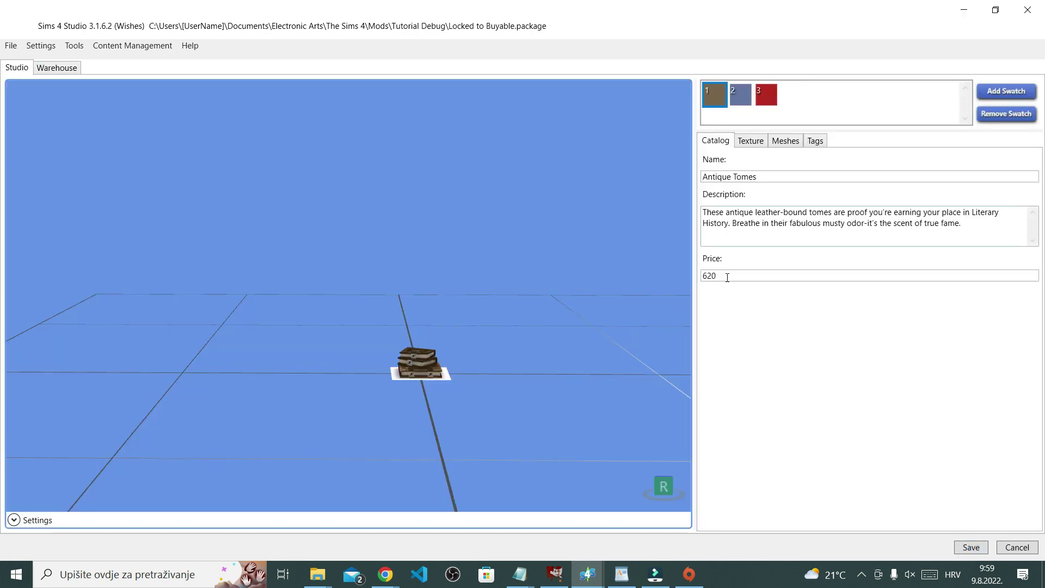
{"action": "left_click", "coordinate": [815, 140]}
{"action": "scroll", "coordinate": [928, 348], "scroll_direction": "down", "scroll_amount": 1}
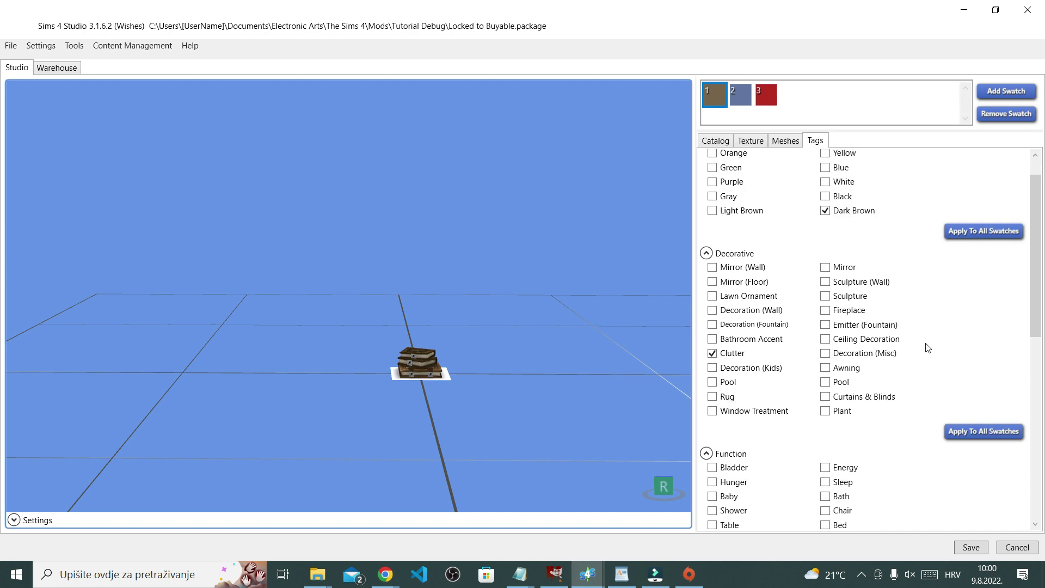
{"action": "left_click", "coordinate": [706, 254]}
{"action": "scroll", "coordinate": [876, 343], "scroll_direction": "down", "scroll_amount": 1}
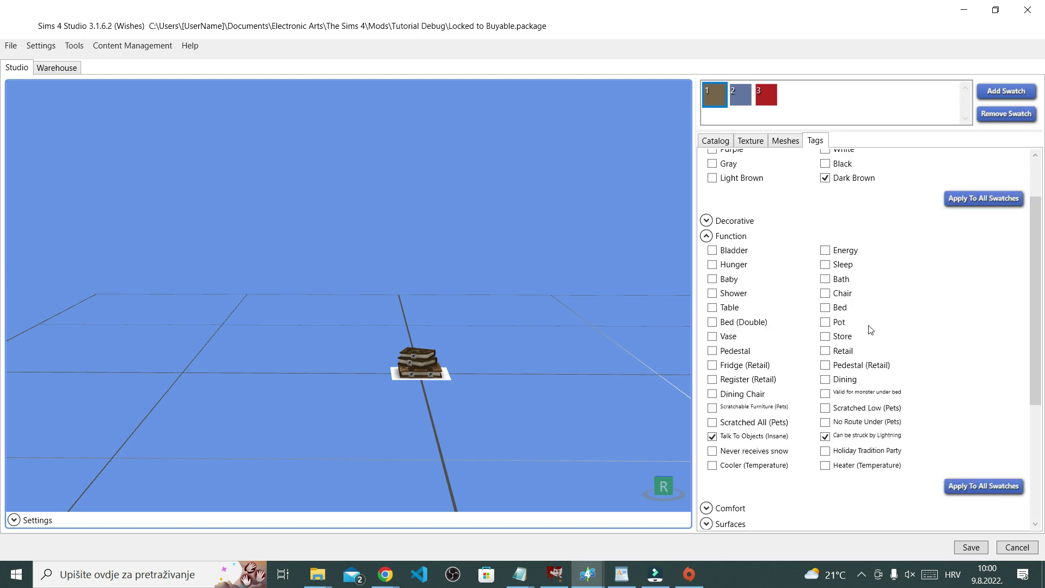
{"action": "left_click", "coordinate": [710, 237]}
{"action": "left_click", "coordinate": [706, 333]}
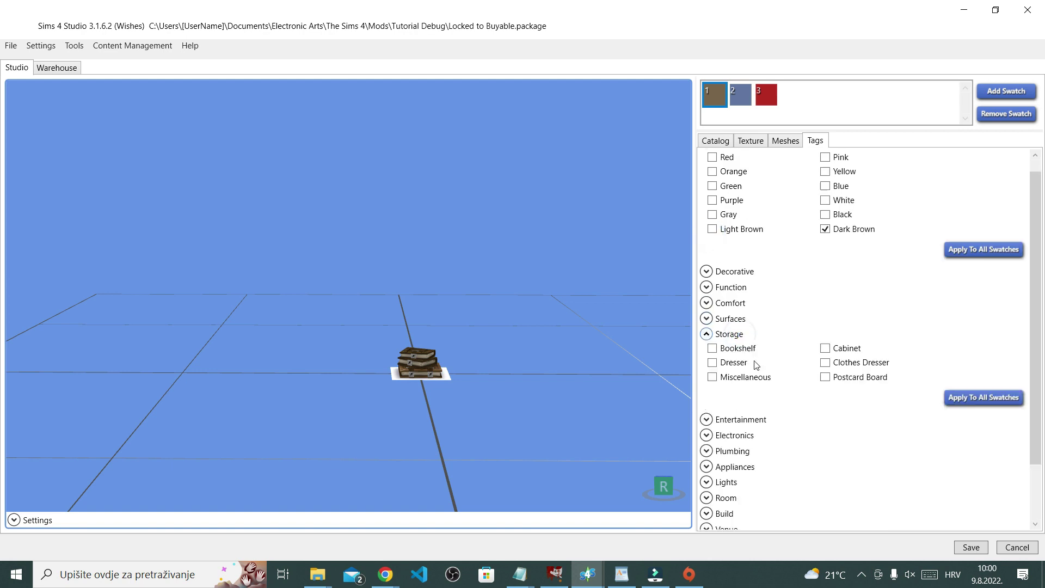
{"action": "left_click", "coordinate": [737, 347]}
{"action": "left_click", "coordinate": [983, 397]}
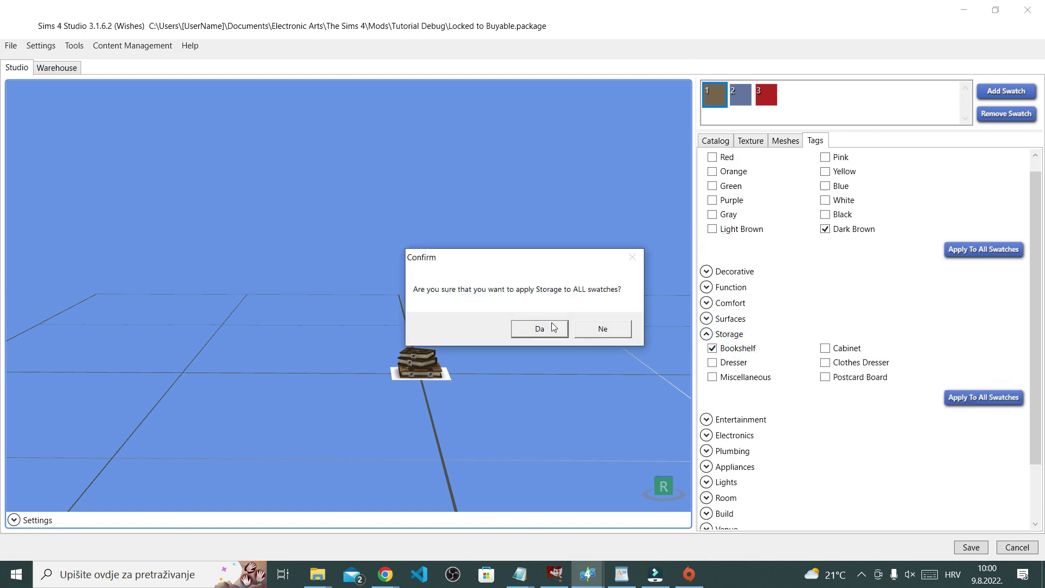
{"action": "left_click", "coordinate": [538, 328]}
Apply Diningroom, Studyroom, Livingroom and Bedroom room tags to all swatches.
{"action": "scroll", "coordinate": [877, 412], "scroll_direction": "down", "scroll_amount": 1}
{"action": "left_click", "coordinate": [732, 388]}
{"action": "scroll", "coordinate": [930, 432], "scroll_direction": "down", "scroll_amount": 5}
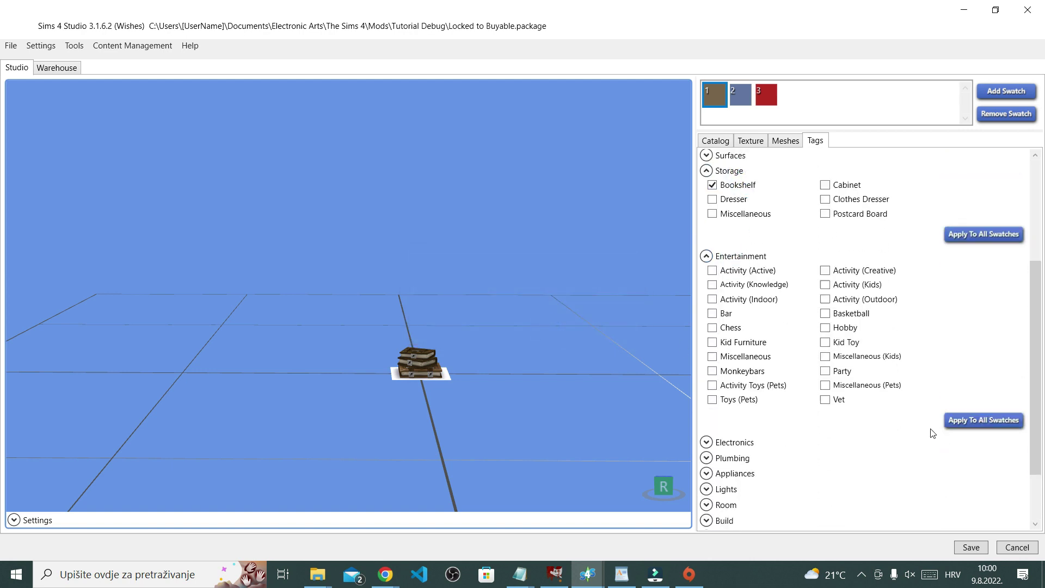
{"action": "left_click", "coordinate": [729, 429]}
{"action": "scroll", "coordinate": [862, 421], "scroll_direction": "down", "scroll_amount": 3}
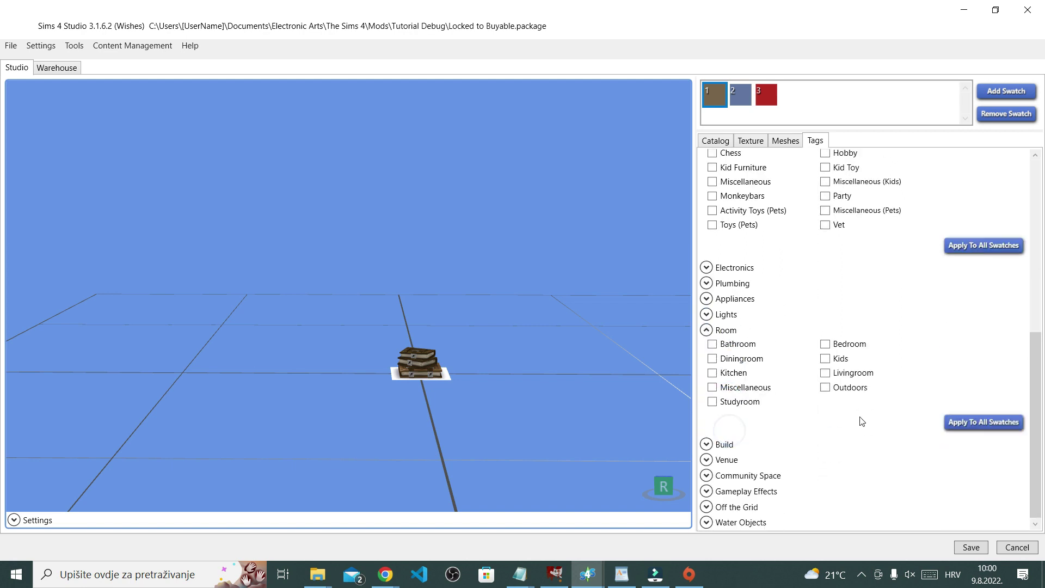
{"action": "left_click", "coordinate": [751, 358]}
{"action": "left_click", "coordinate": [750, 403]}
{"action": "left_click", "coordinate": [861, 374]}
{"action": "left_click", "coordinate": [856, 344]}
{"action": "left_click", "coordinate": [984, 421]}
{"action": "left_click", "coordinate": [533, 327]}
{"action": "left_click", "coordinate": [742, 491]}
{"action": "scroll", "coordinate": [787, 498], "scroll_direction": "down", "scroll_amount": 4}
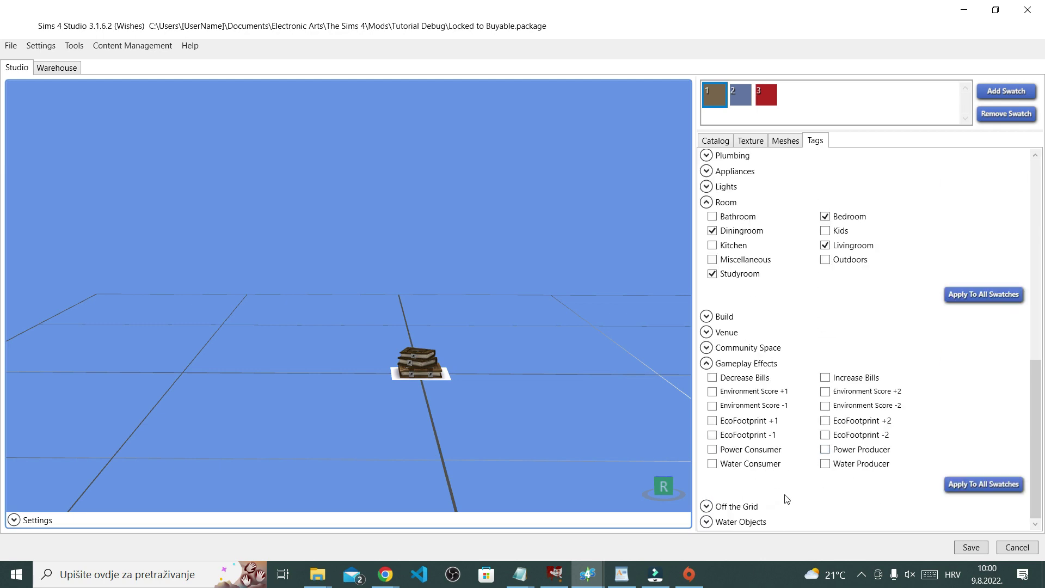
Save the package, then place the custom-content Antique Tomes on the desk in Build mode.
{"action": "left_click", "coordinate": [963, 547]}
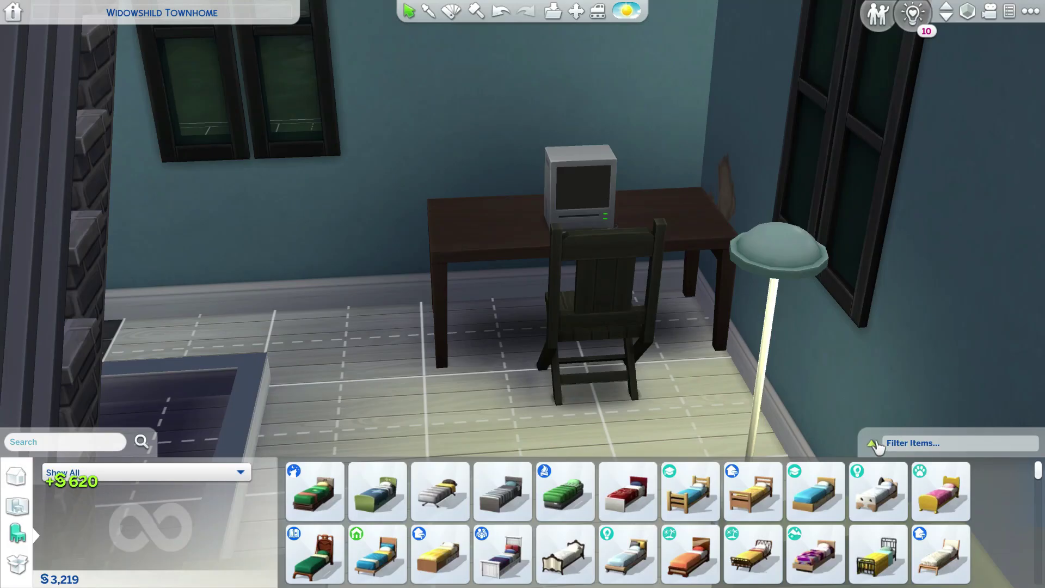
{"action": "left_click", "coordinate": [872, 443]}
{"action": "left_click", "coordinate": [932, 382]}
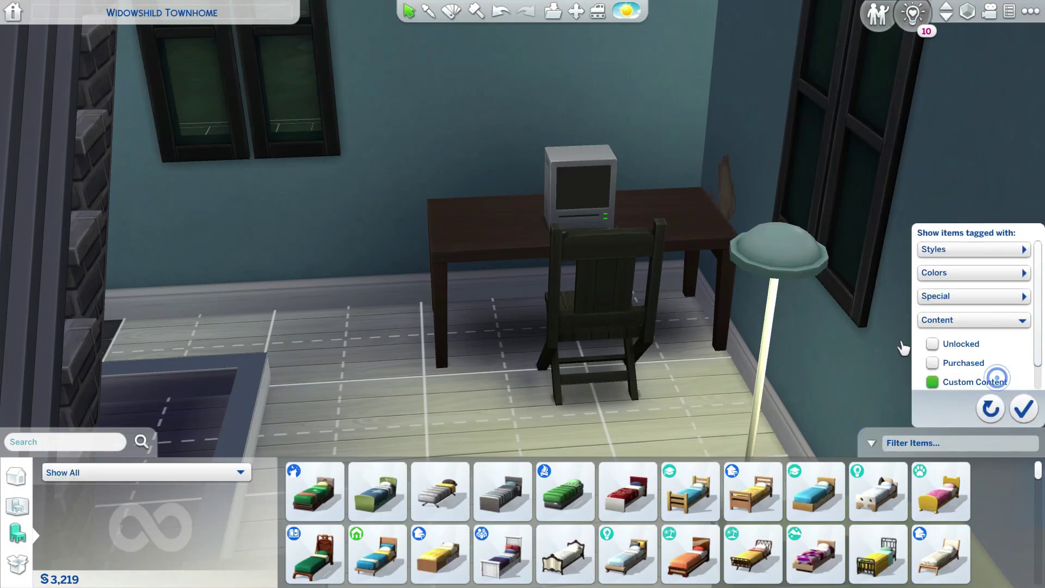
{"action": "left_click", "coordinate": [628, 491]}
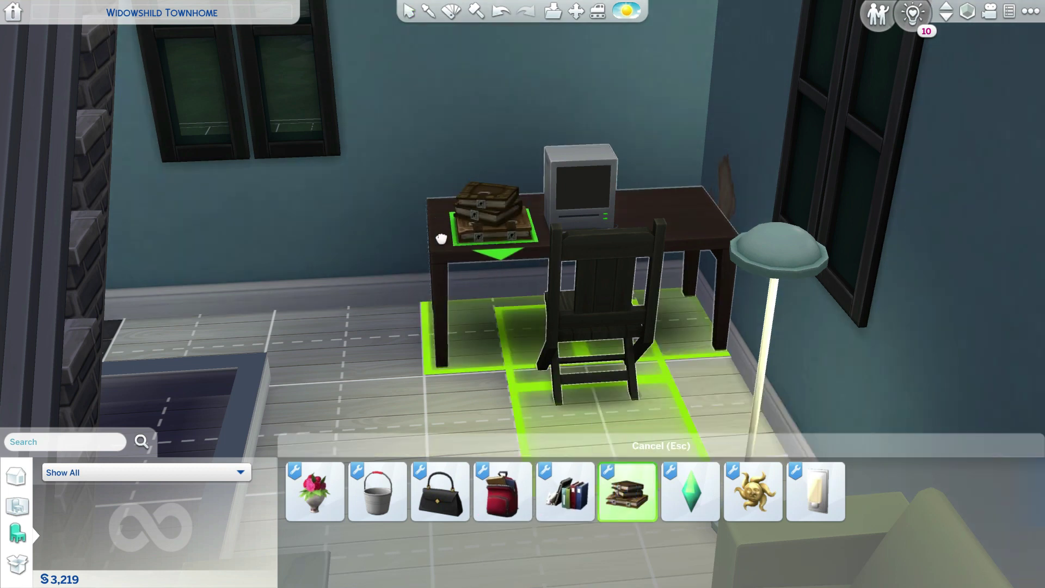
{"action": "left_click", "coordinate": [492, 214]}
In Live mode, have the Sim Read Something from the Antique Tomes.
{"action": "left_click", "coordinate": [876, 15]}
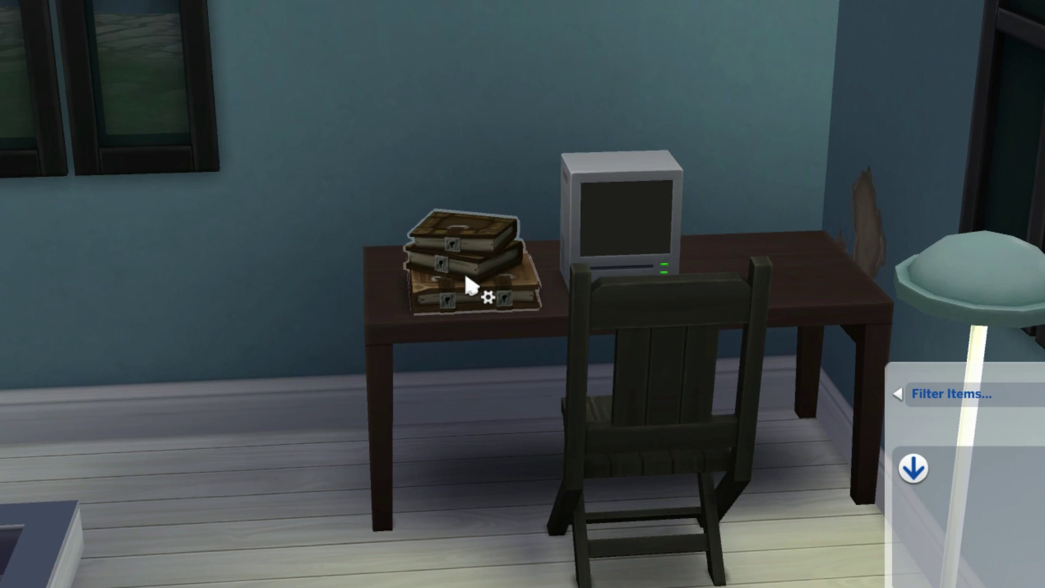
{"action": "left_click", "coordinate": [465, 276]}
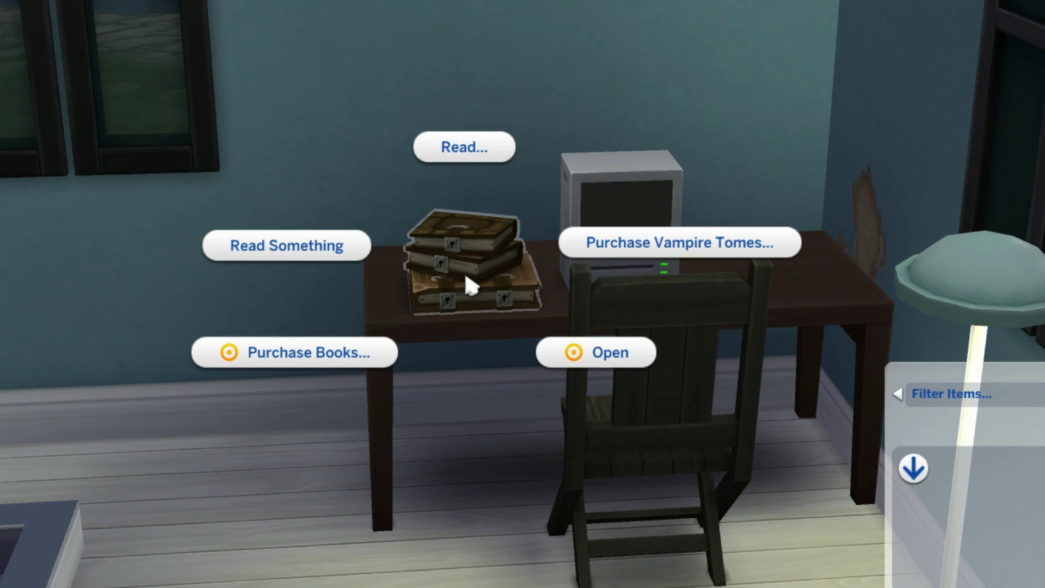
{"action": "left_click", "coordinate": [355, 255]}
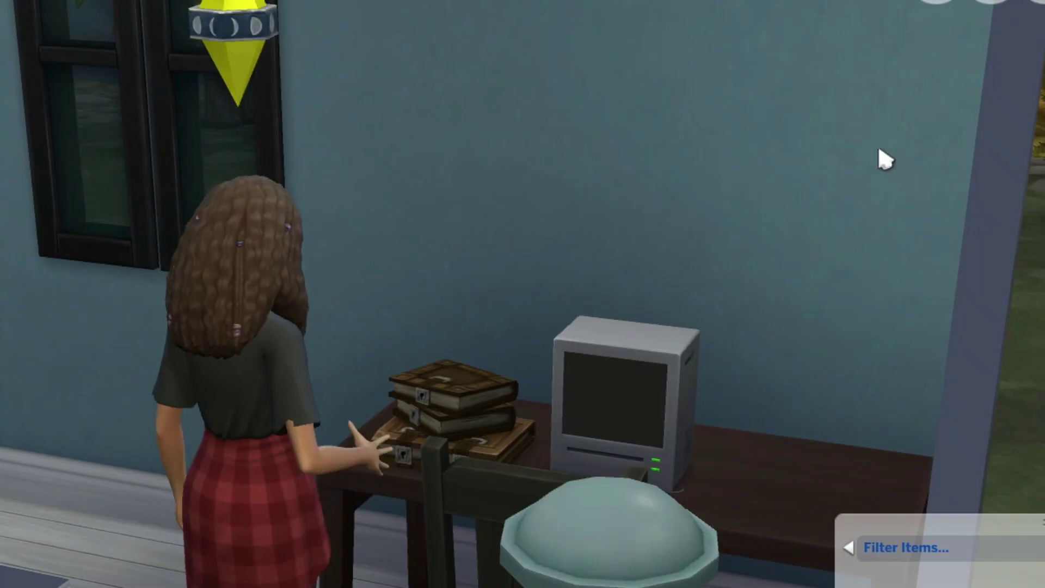
{"action": "middle_click_drag", "start_coordinate": [882, 159], "coordinate": [396, 489]}
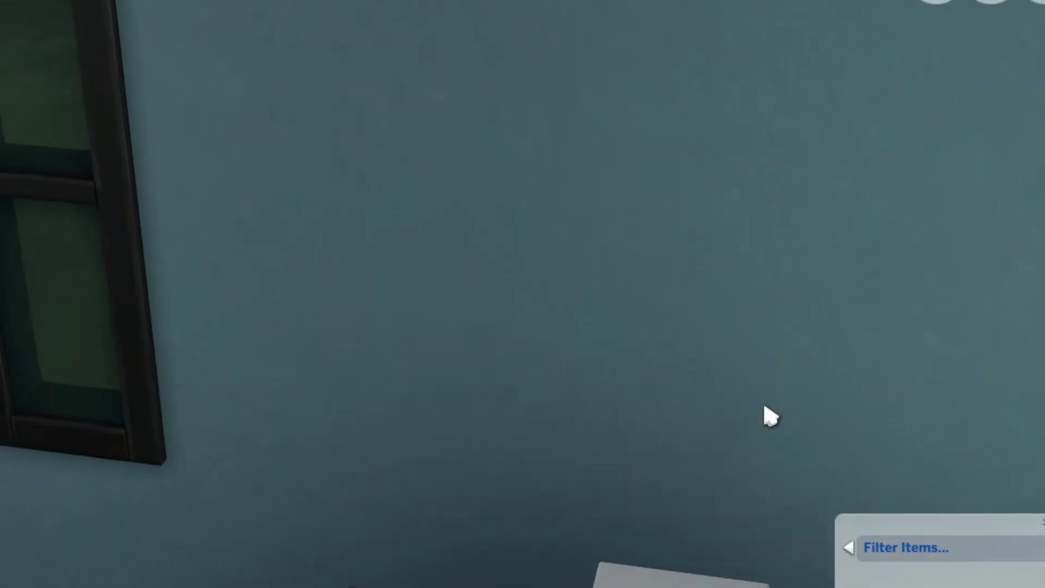
{"action": "scroll", "coordinate": [773, 416], "scroll_direction": "down", "scroll_amount": 2}
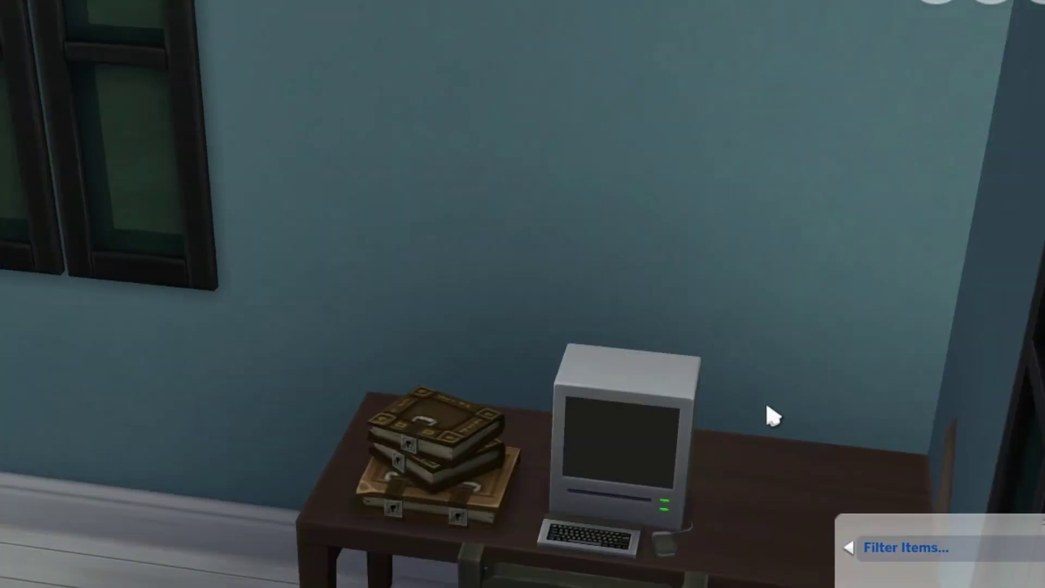
Enable the bb.moveobjects on cheat through the cheat console.
{"action": "scroll", "coordinate": [773, 416], "scroll_direction": "down", "scroll_amount": 2}
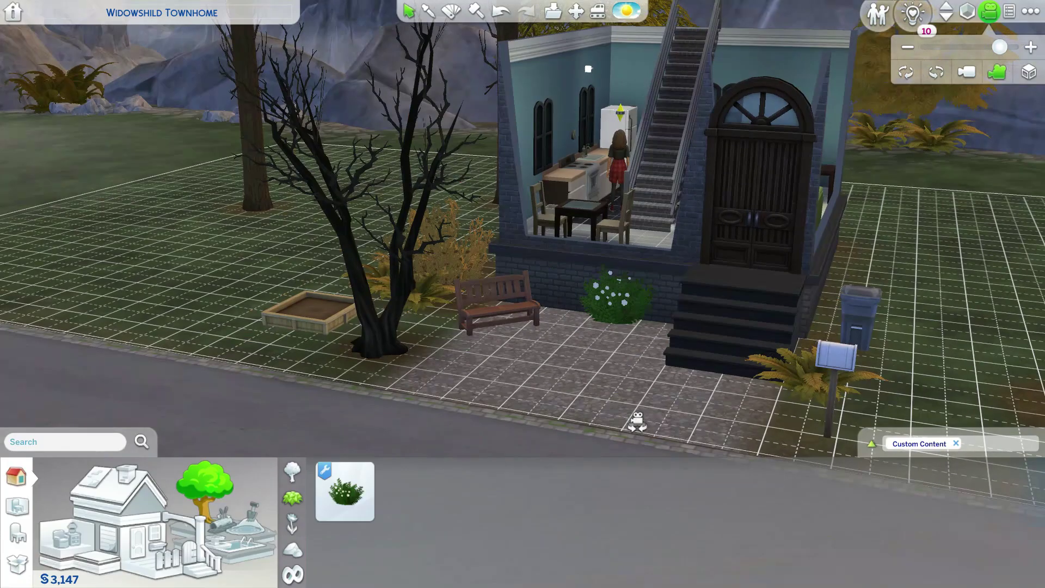
{"action": "middle_click_drag", "start_coordinate": [636, 422], "coordinate": [637, 422]}
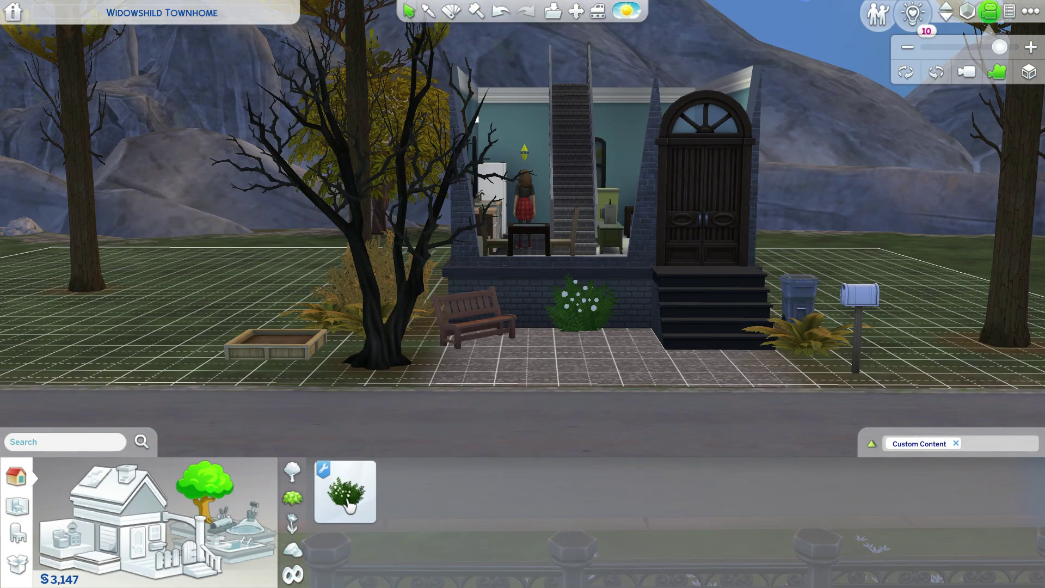
{"action": "mouse_move", "coordinate": [347, 505]}
{"action": "key", "text": "ctrl+shift+c"}
{"action": "type", "text": "bb"}
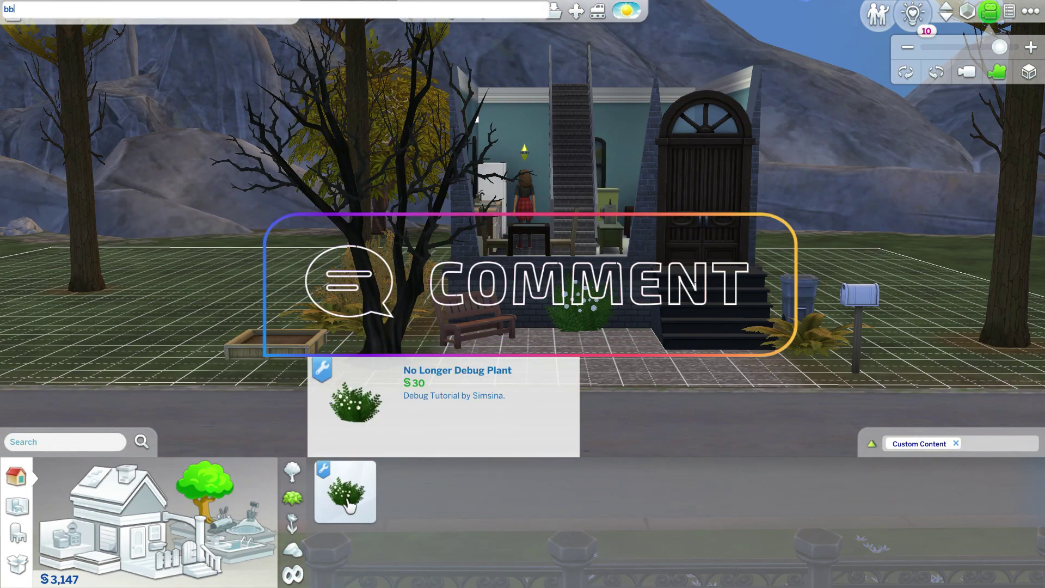
{"action": "type", "text": ".moveob"}
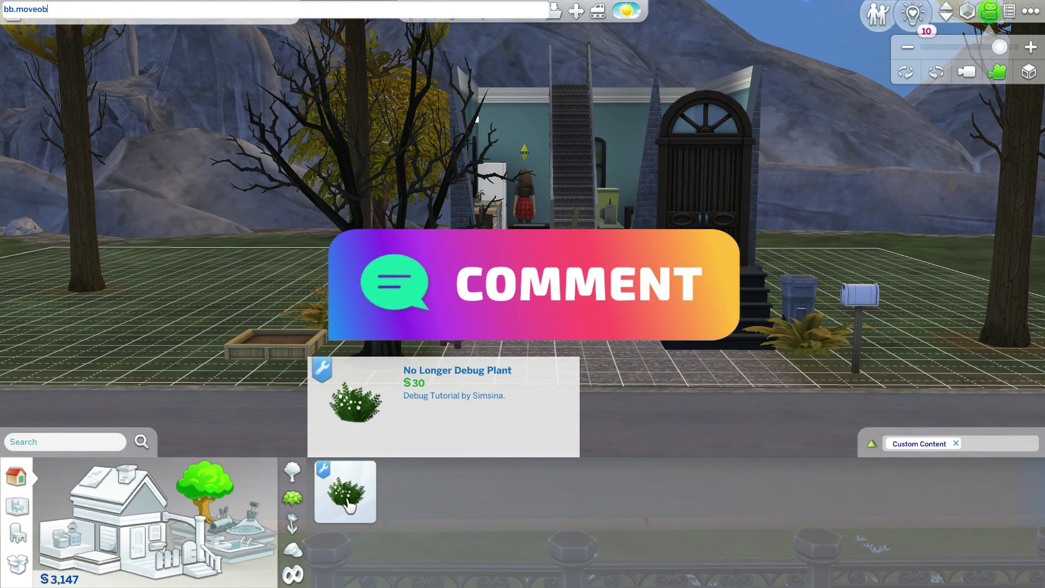
{"action": "type", "text": "jects on"}
{"action": "key", "text": "Return"}
{"action": "key", "text": "ctrl+shift+c"}
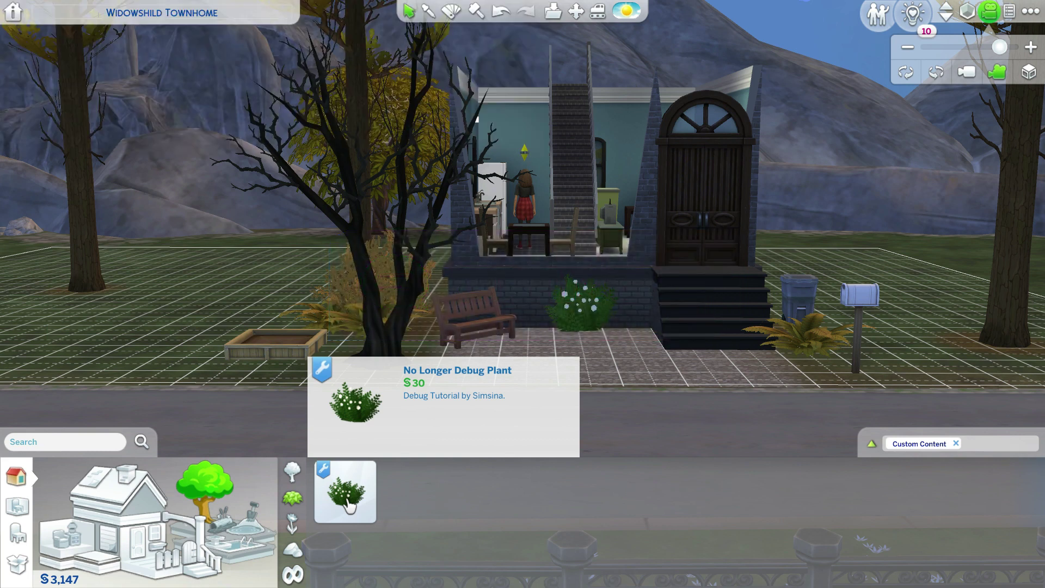
Place four more No Longer Debug Plant bushes along the townhome front and return to Live mode.
{"action": "left_click", "coordinate": [347, 505]}
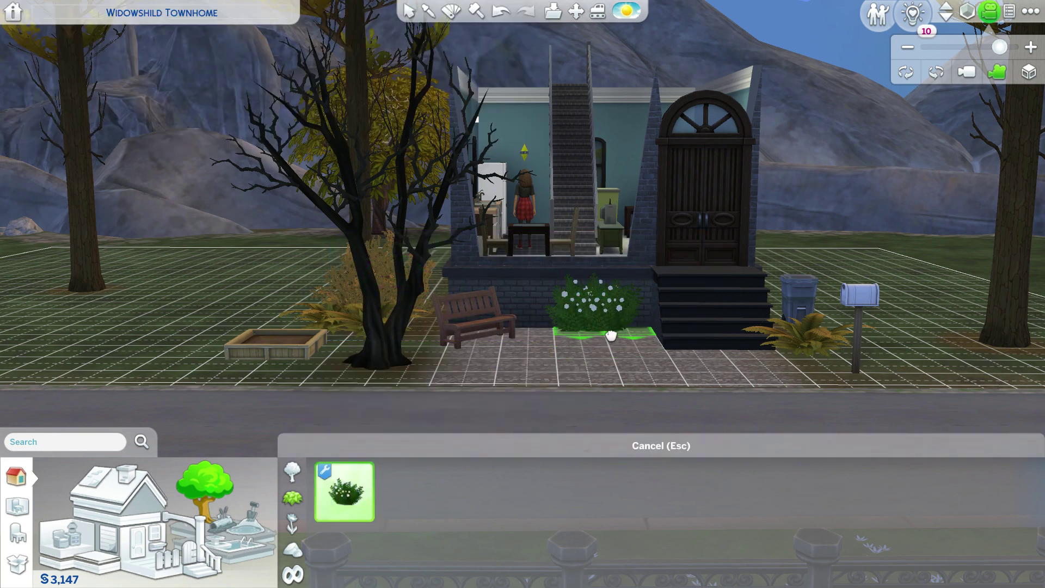
{"action": "left_click", "coordinate": [615, 333]}
{"action": "left_click", "coordinate": [345, 492]}
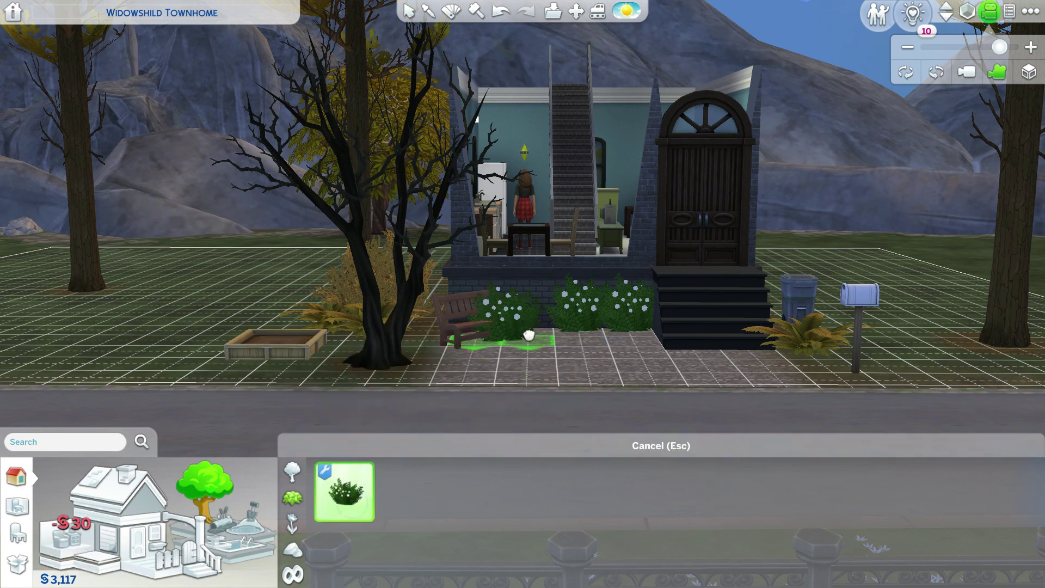
{"action": "left_click", "coordinate": [532, 333]}
{"action": "left_click", "coordinate": [344, 492]}
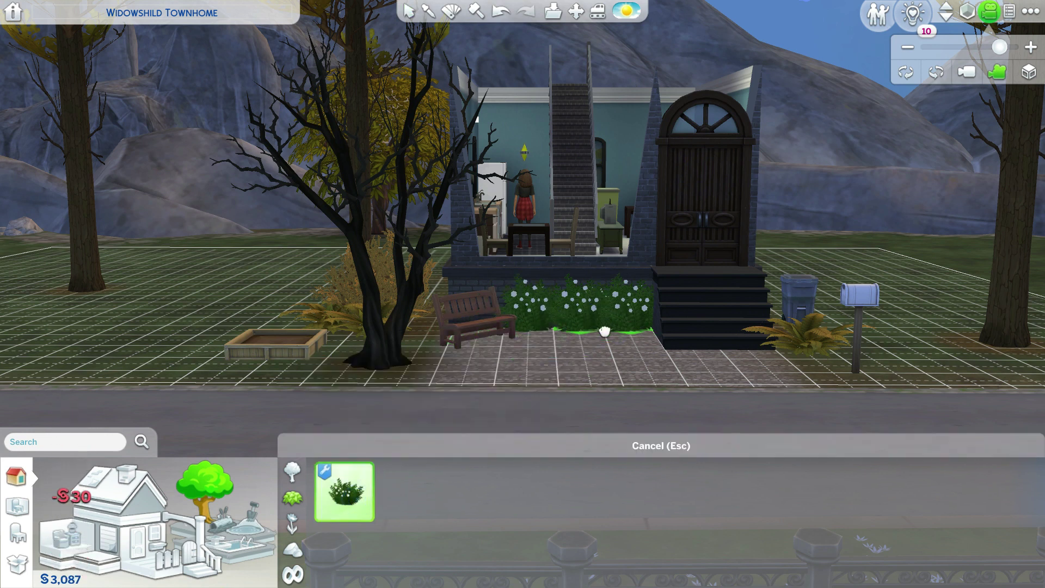
{"action": "left_click", "coordinate": [608, 334]}
{"action": "left_click", "coordinate": [345, 491]}
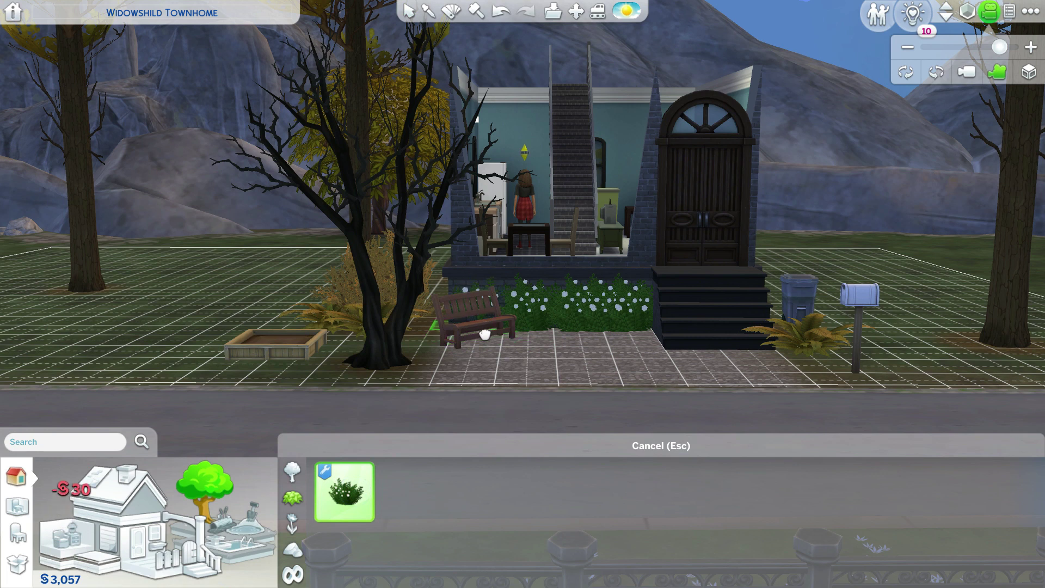
{"action": "left_click", "coordinate": [606, 370]}
{"action": "scroll", "coordinate": [707, 272], "scroll_direction": "up", "scroll_amount": 3}
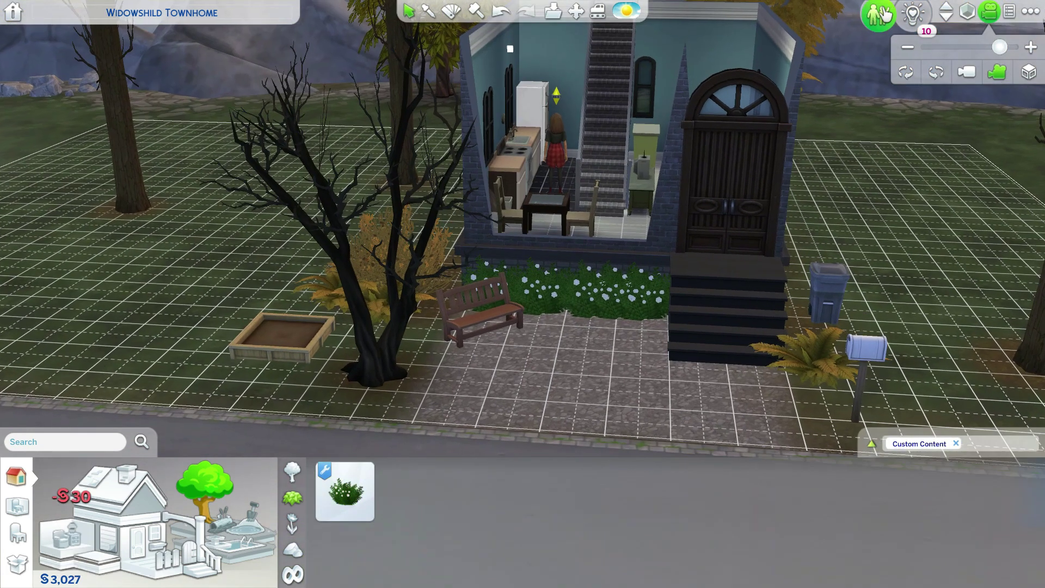
{"action": "key", "text": "F1"}
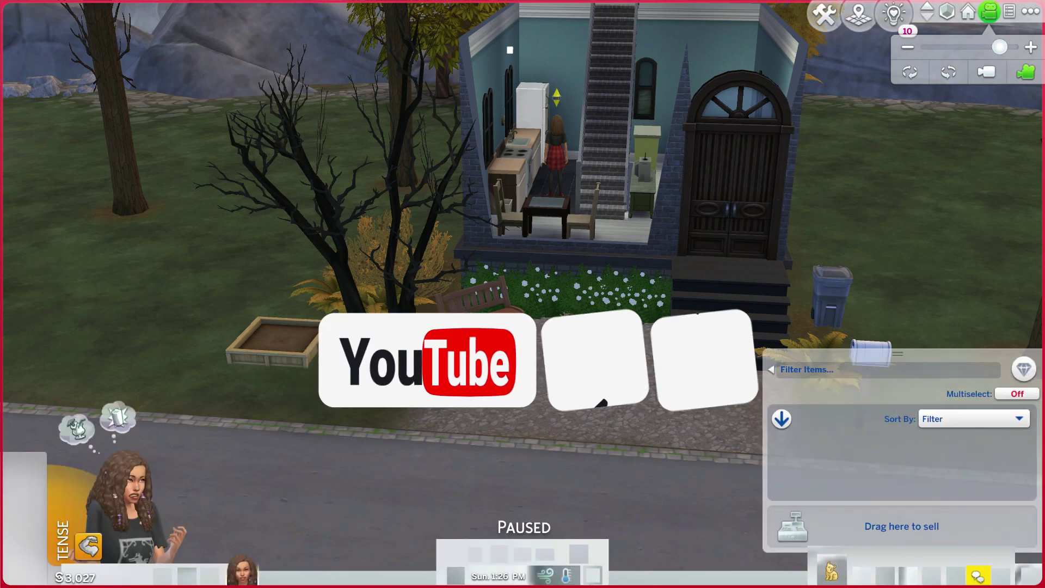
Place the debug bucket from Buy mode on the kitchen counter by the fridge.
{"action": "key", "text": "q"}
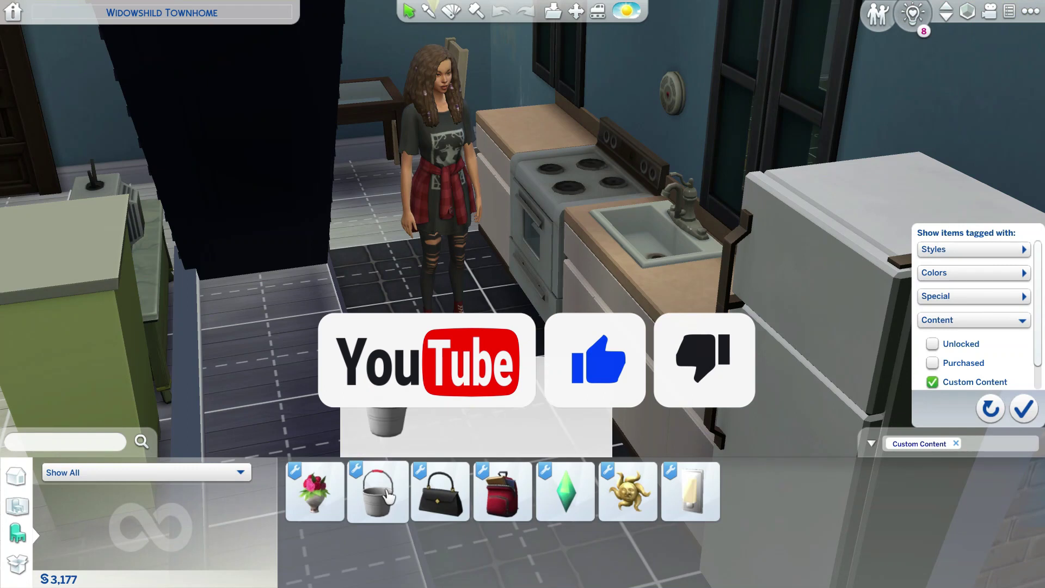
{"action": "left_click", "coordinate": [376, 491]}
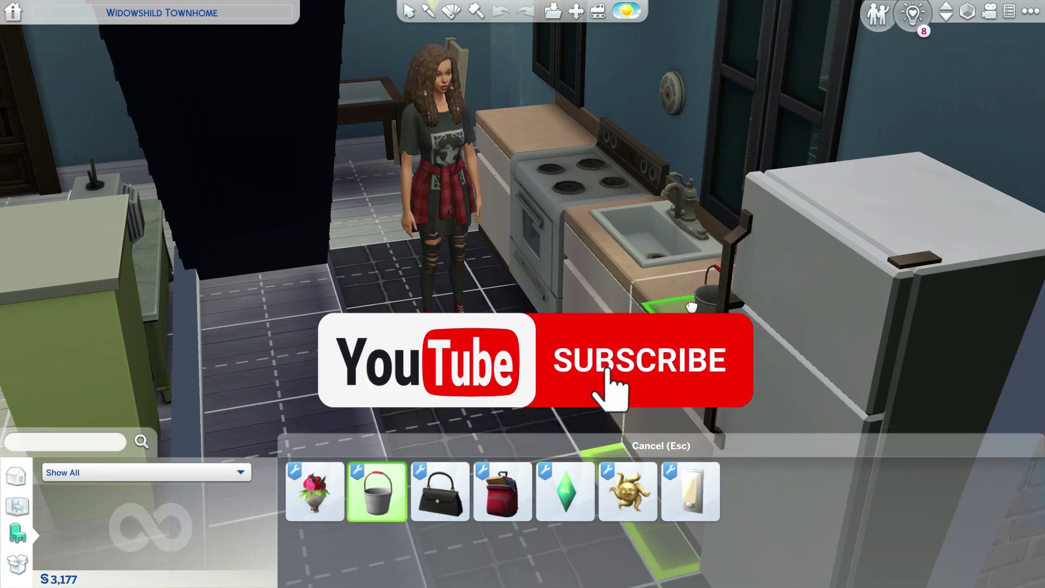
{"action": "scroll", "coordinate": [803, 276], "scroll_direction": "up", "scroll_amount": 3}
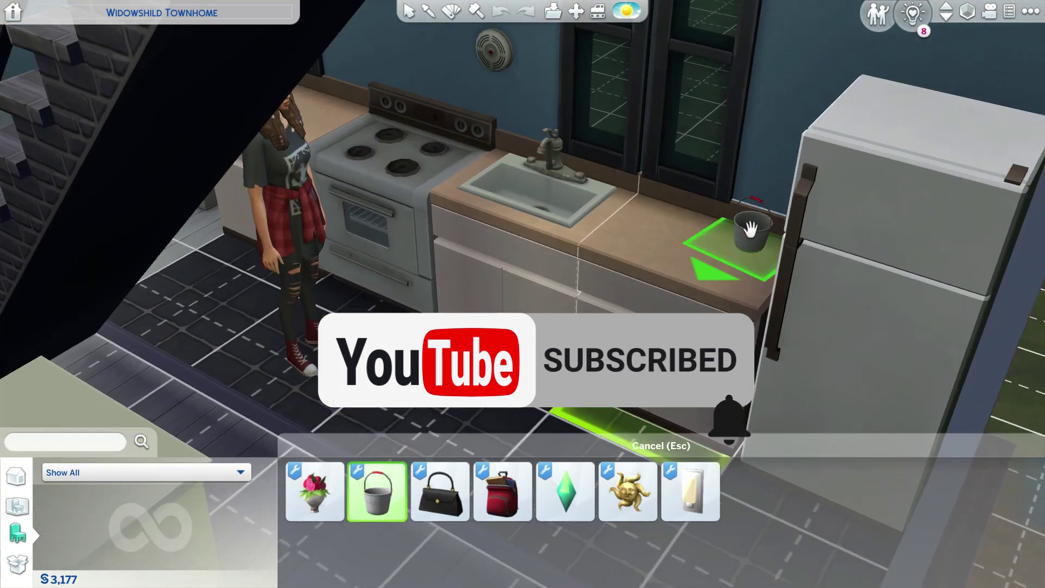
{"action": "left_click", "coordinate": [748, 228]}
{"action": "scroll", "coordinate": [624, 427], "scroll_direction": "down", "scroll_amount": 2}
Sell the bucket, re-place it on the counter beside the fridge, and return to Live mode.
{"action": "left_click", "coordinate": [736, 212]}
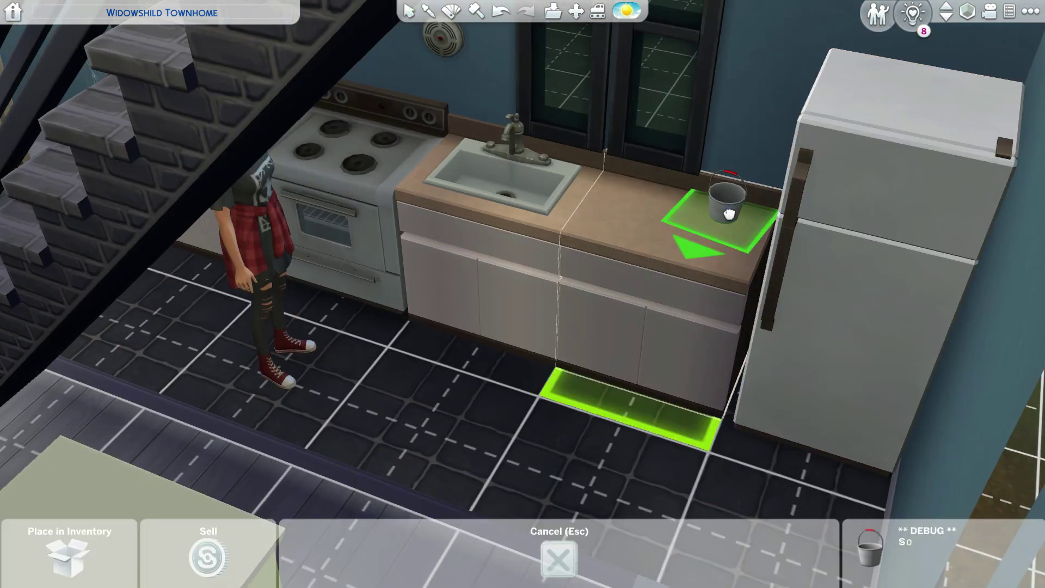
{"action": "left_click", "coordinate": [234, 541]}
{"action": "scroll", "coordinate": [443, 432], "scroll_direction": "up", "scroll_amount": 3}
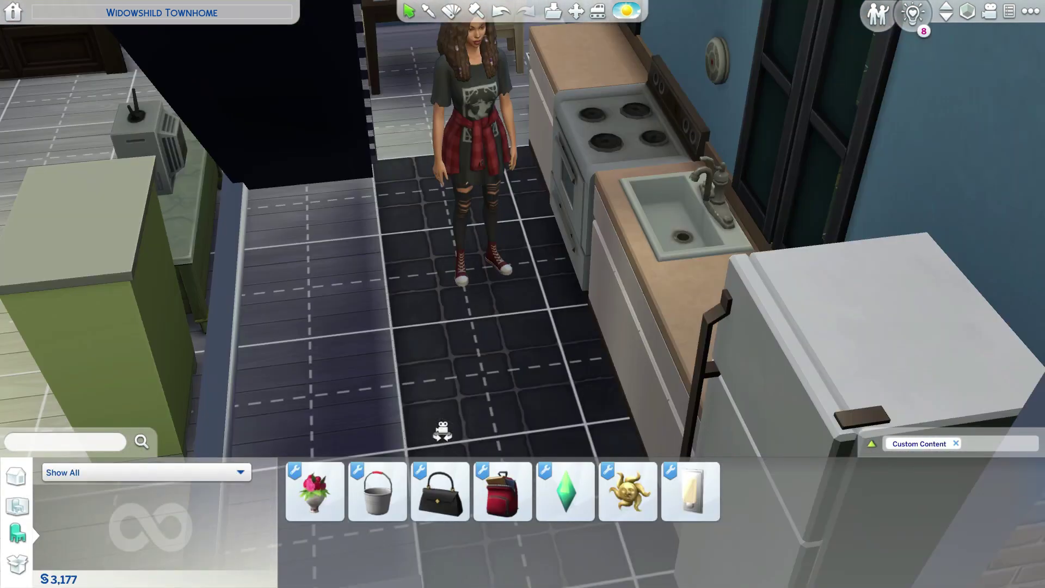
{"action": "left_click", "coordinate": [376, 491]}
{"action": "left_click", "coordinate": [768, 225]}
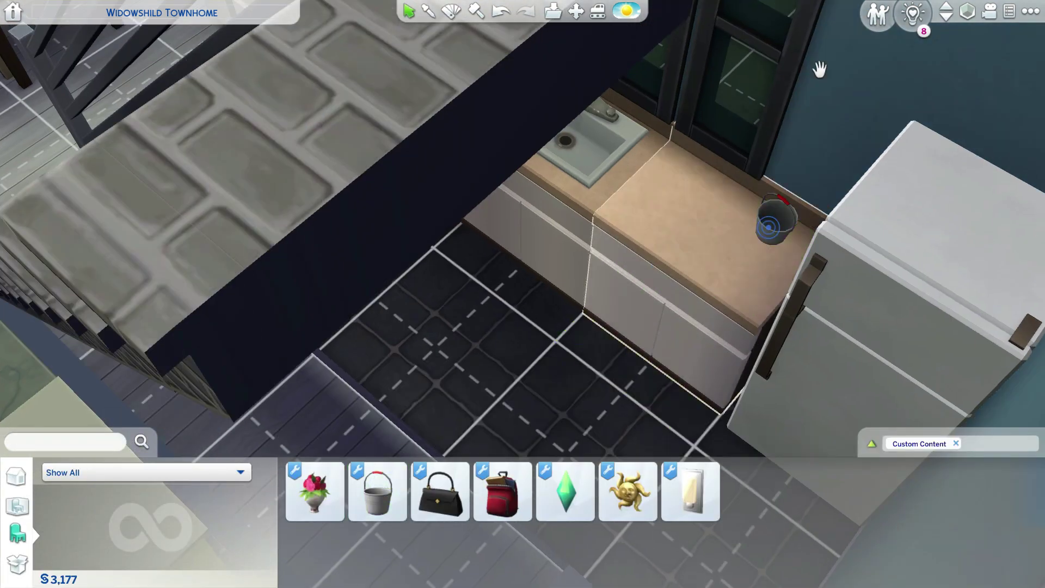
{"action": "key", "text": "F1"}
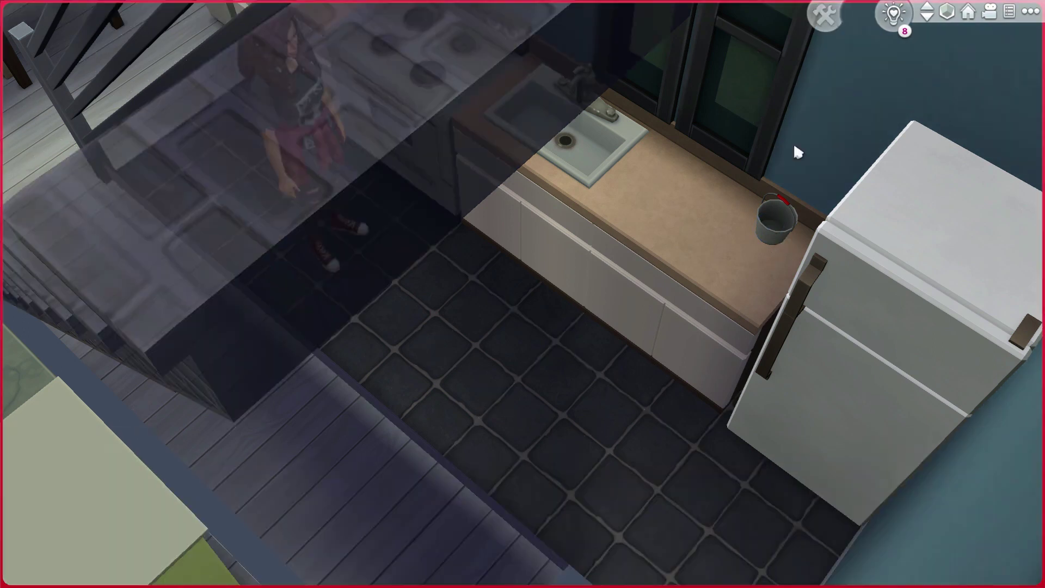